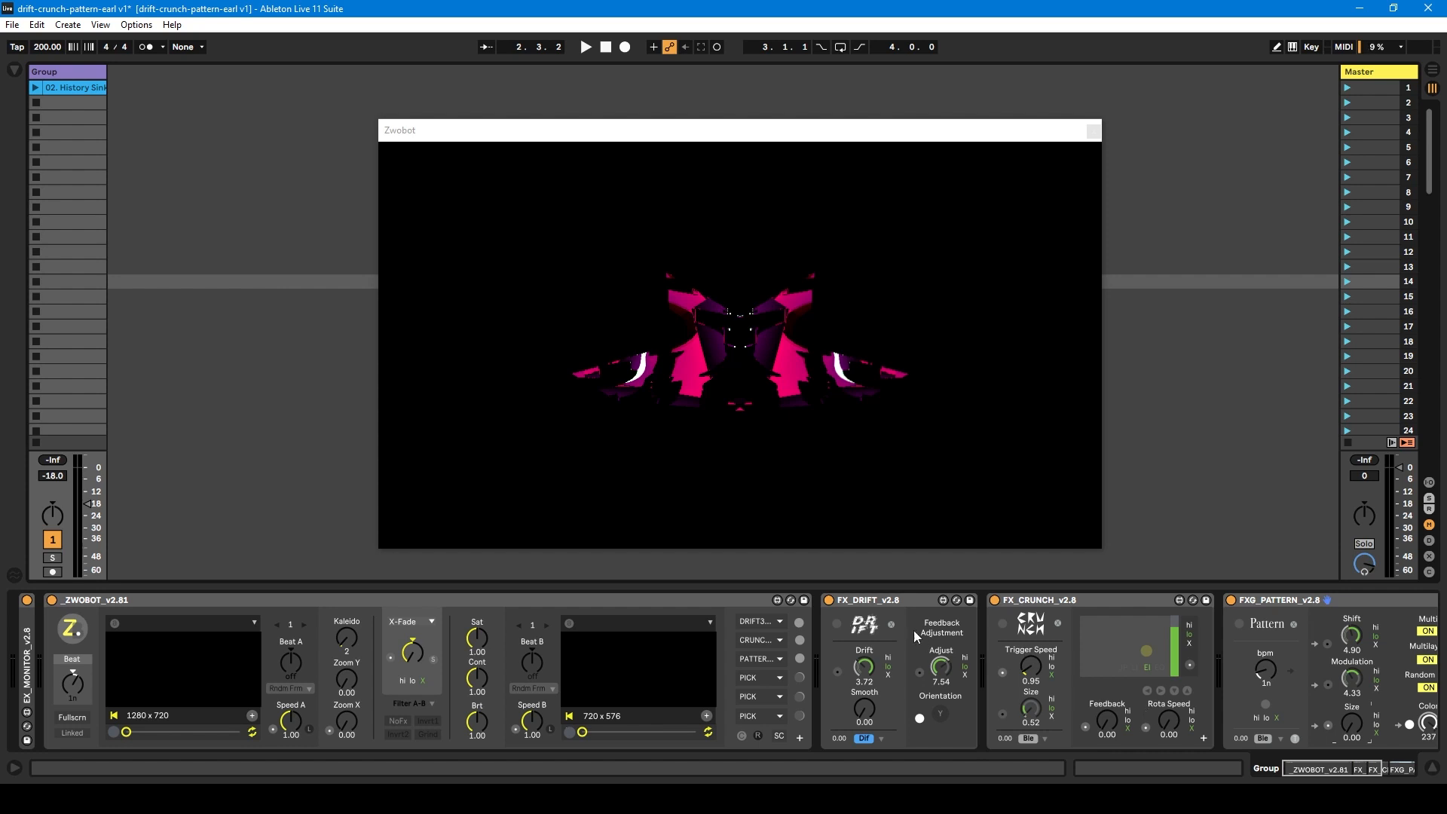
Look through the FX_DRIFT, FX_CRUNCH and FXG_PATTERN devices in the group track's device chain.
left_click(908, 603)
left_click(1070, 606)
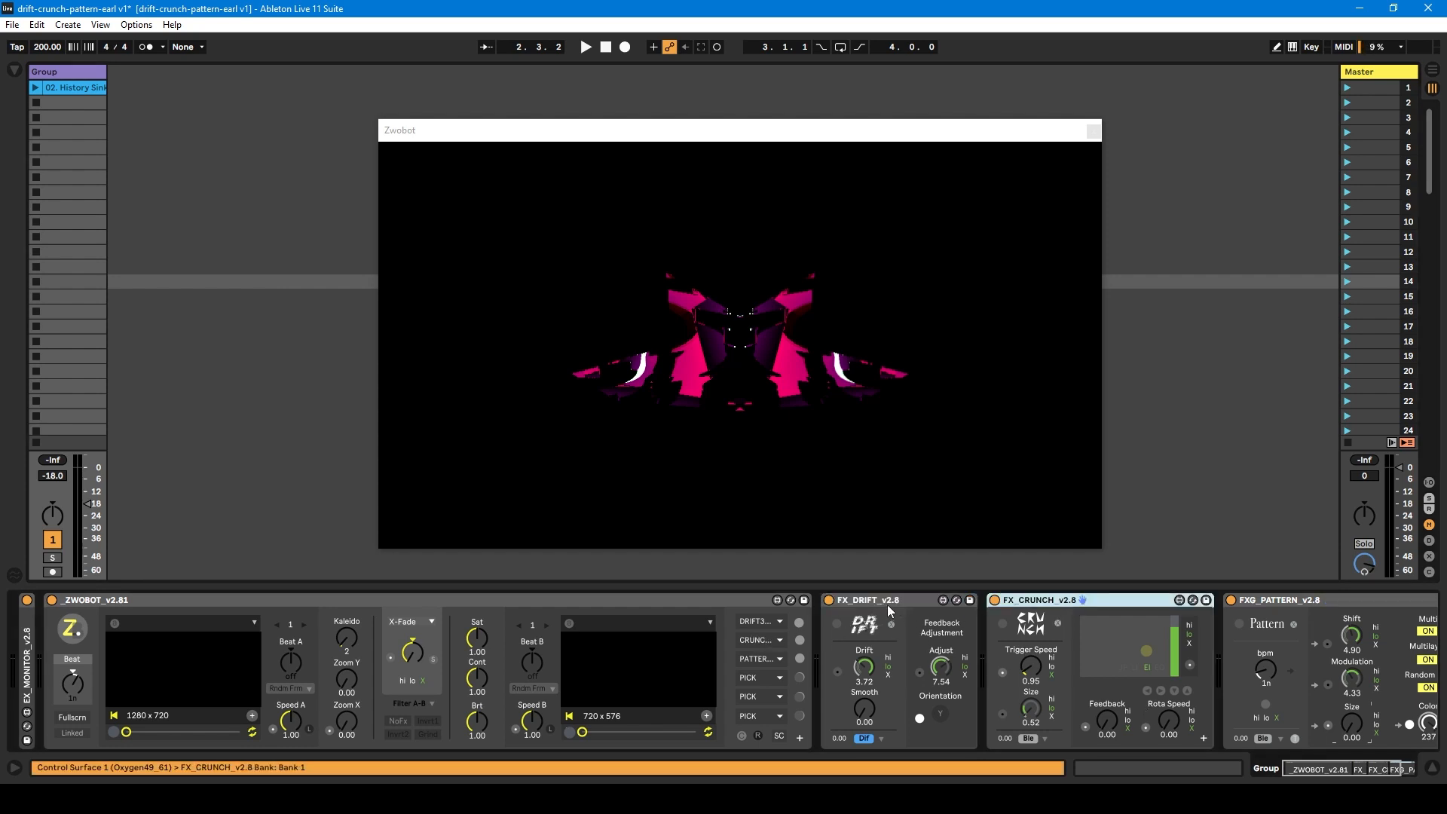
left_click(1043, 600)
left_click(1282, 600)
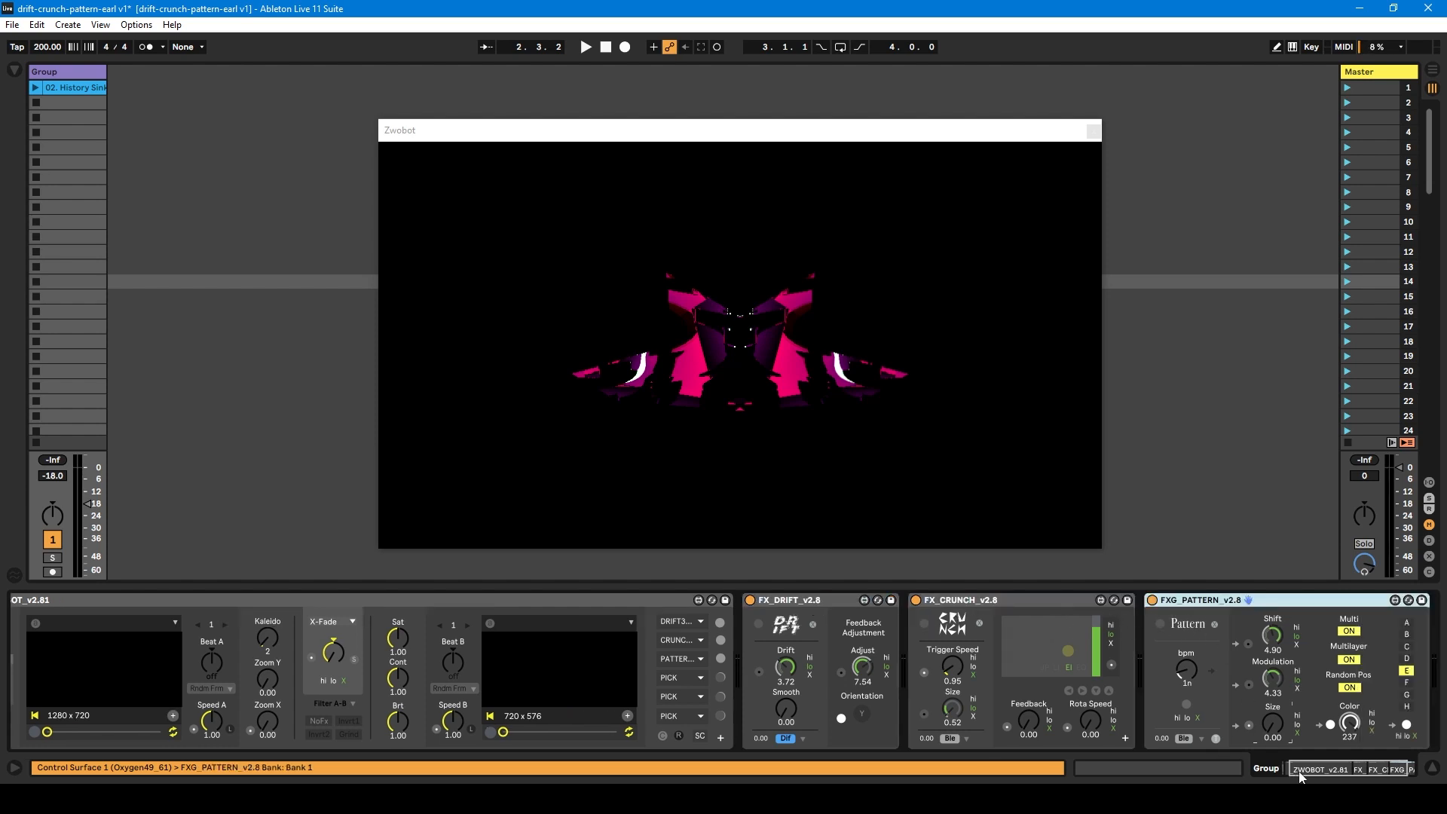
mouse_move(1301, 778)
left_mouse_down()
mouse_move(1320, 770)
mouse_move(1295, 769)
left_mouse_up()
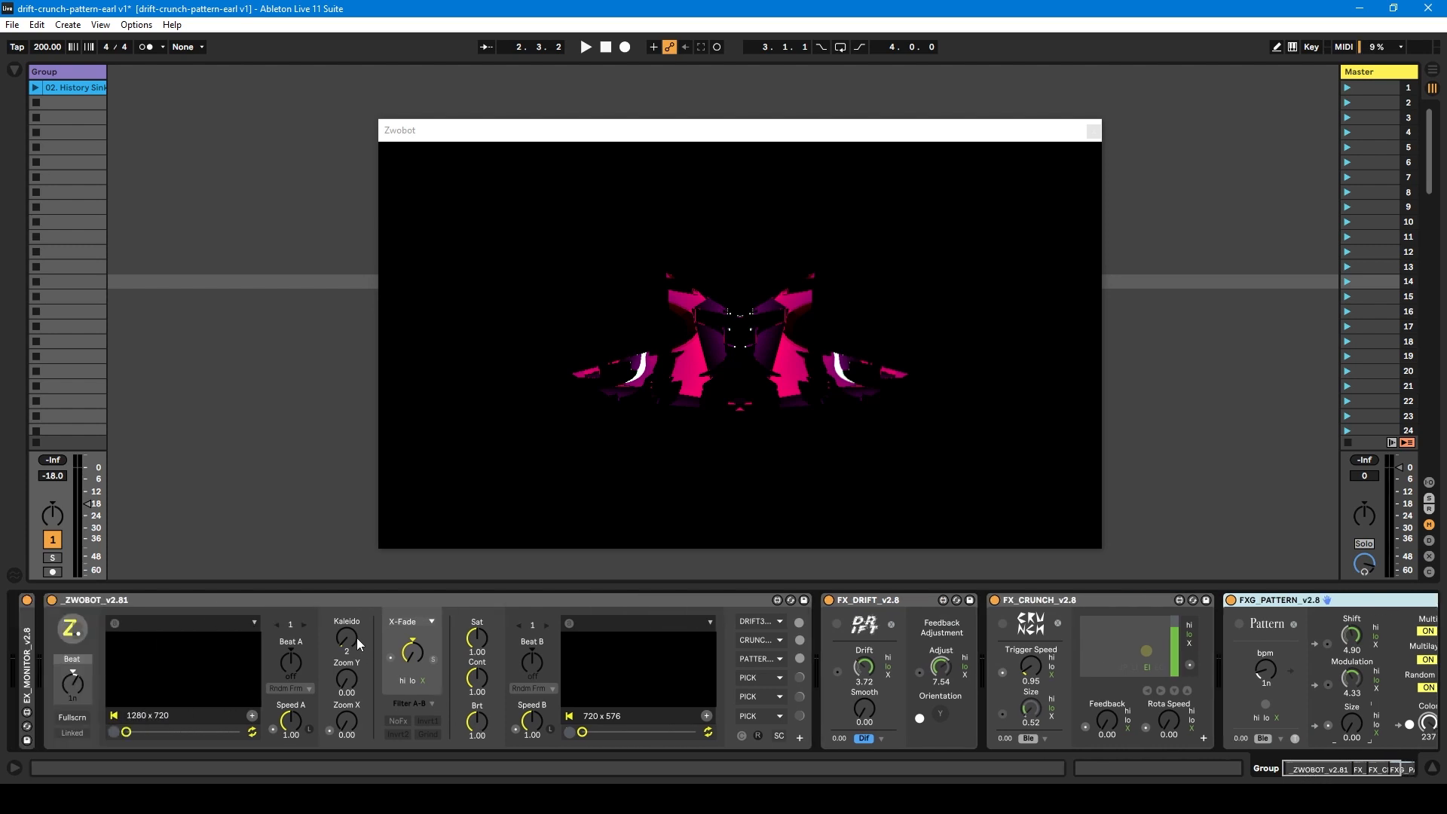
Set Kaleido to 0 in the main Zwobot device and bypass FX_DRIFT and FX_CRUNCH to isolate the pattern generator.
left_click_drag(351, 638, 364, 650)
left_click(830, 600)
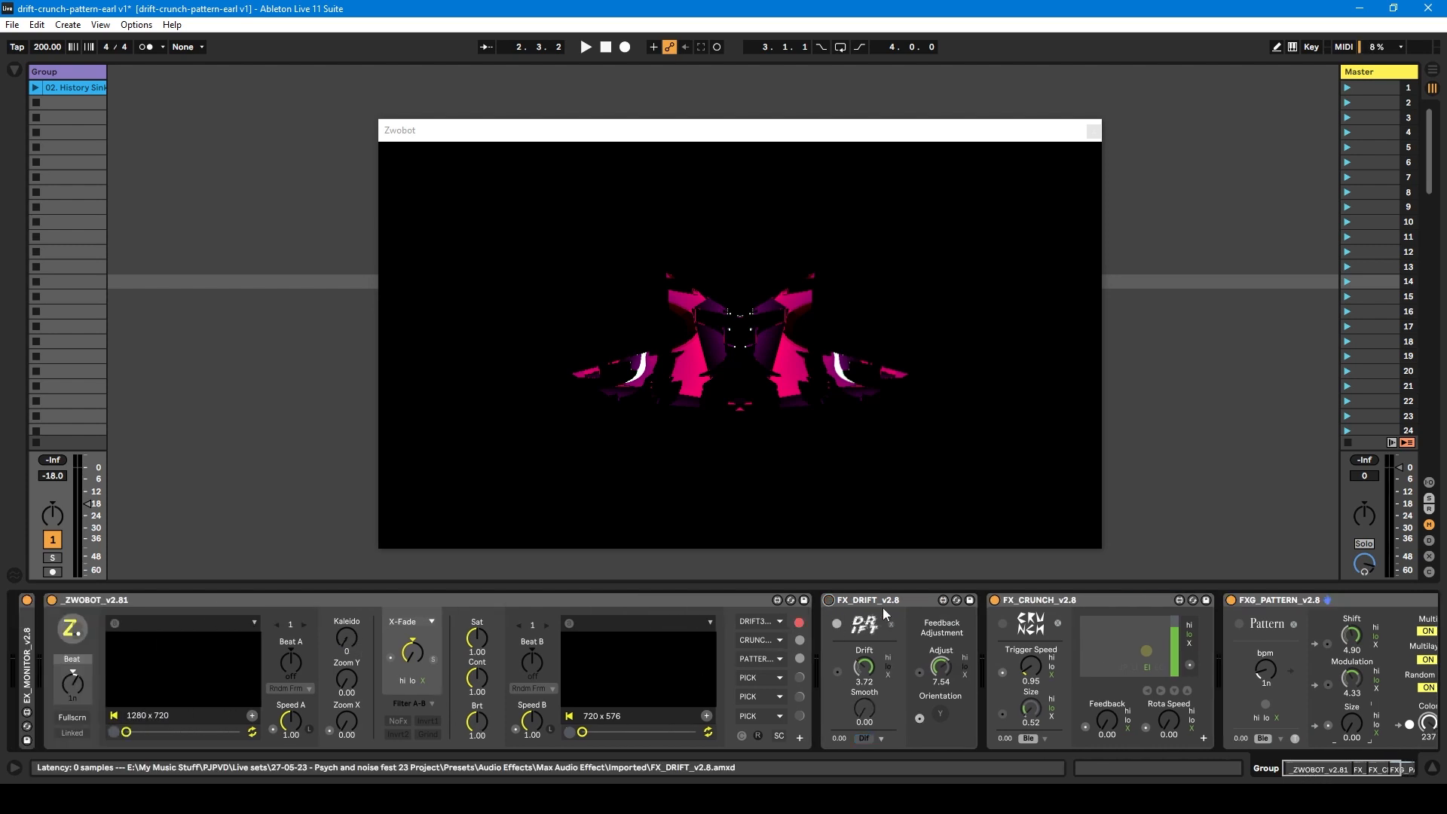
left_click(995, 600)
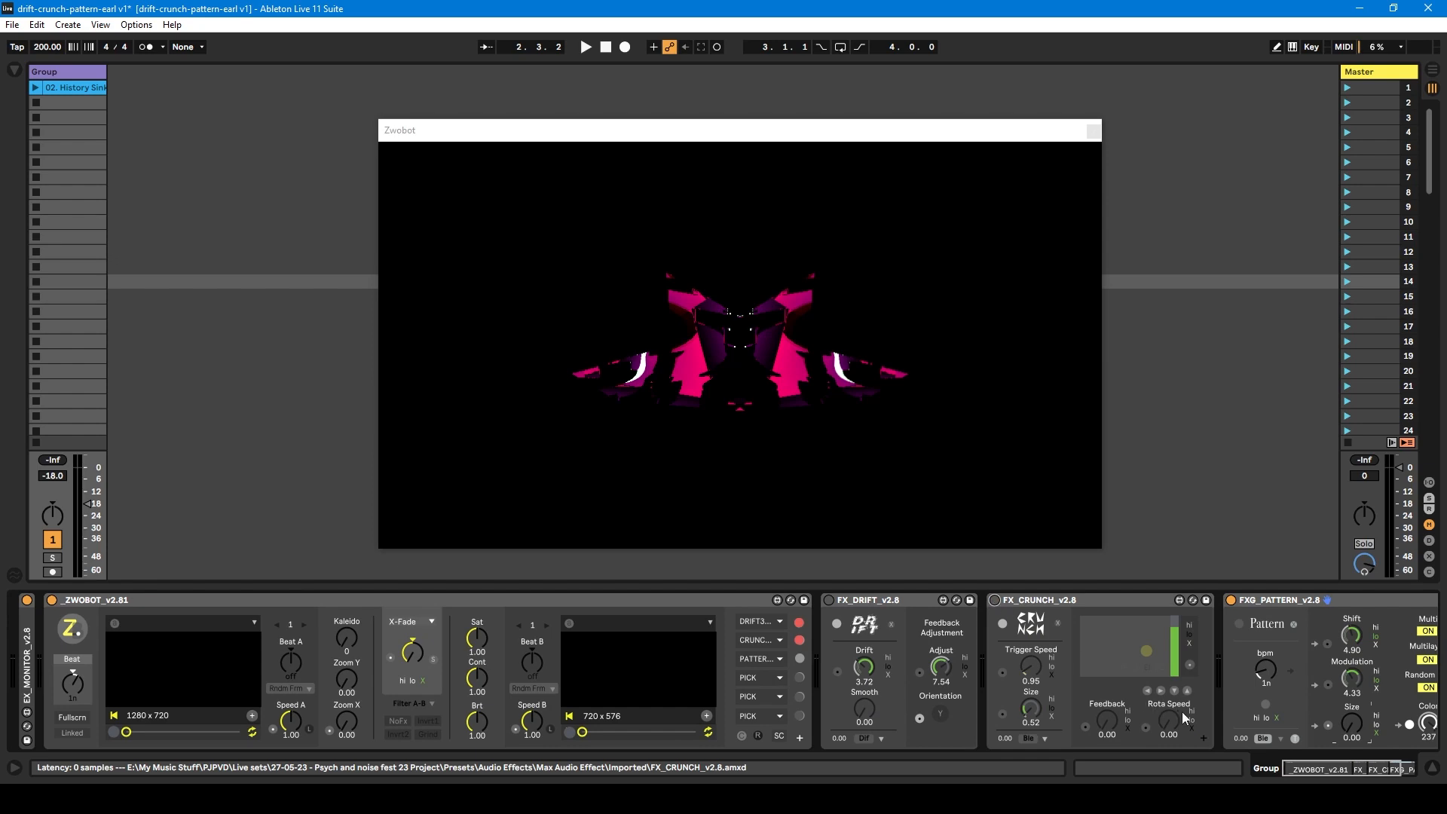
left_click_drag(1304, 780, 1315, 779)
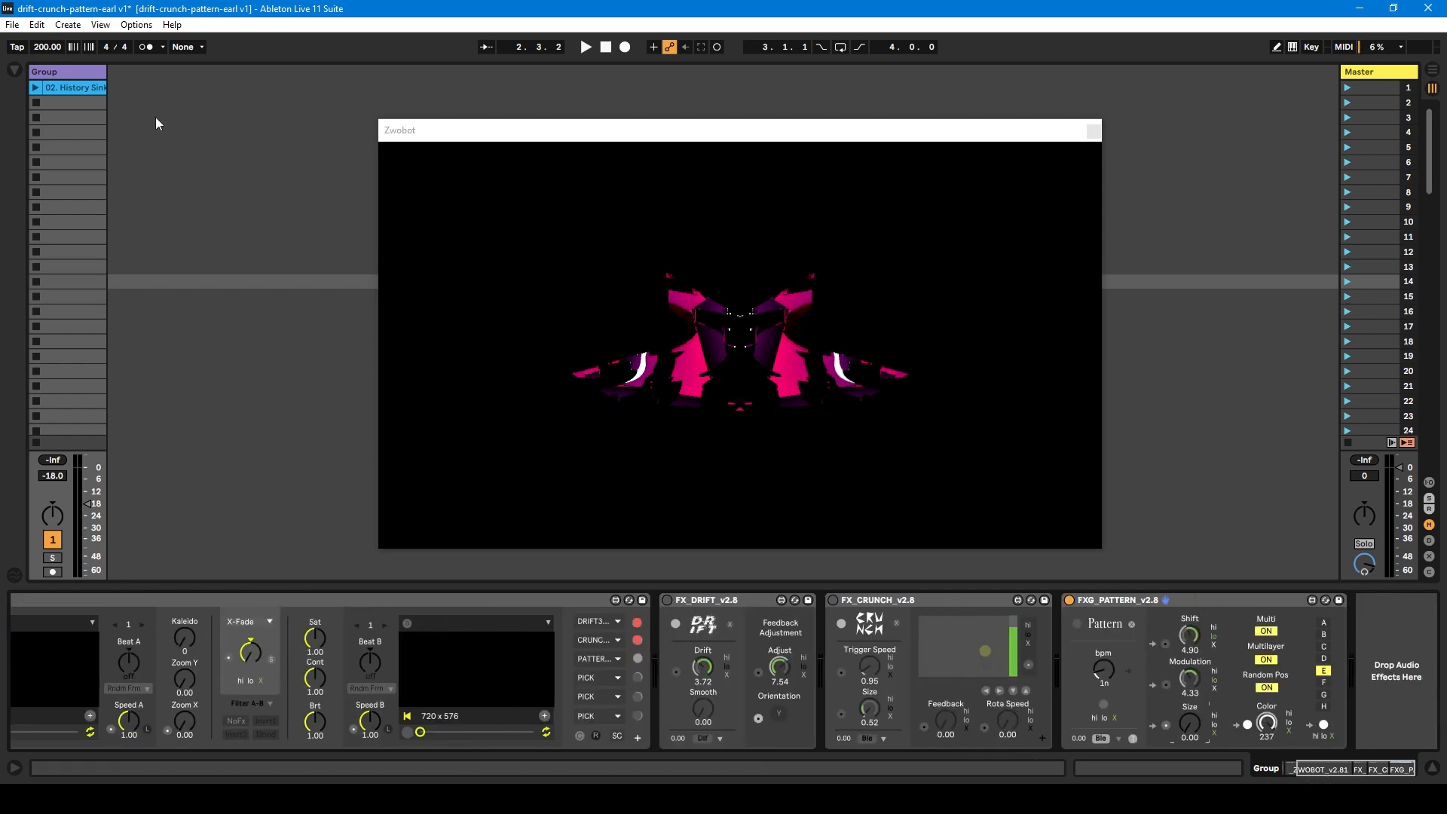
Start playback and examine the controls and visual output of FXG_PATTERN on its own.
key("space")
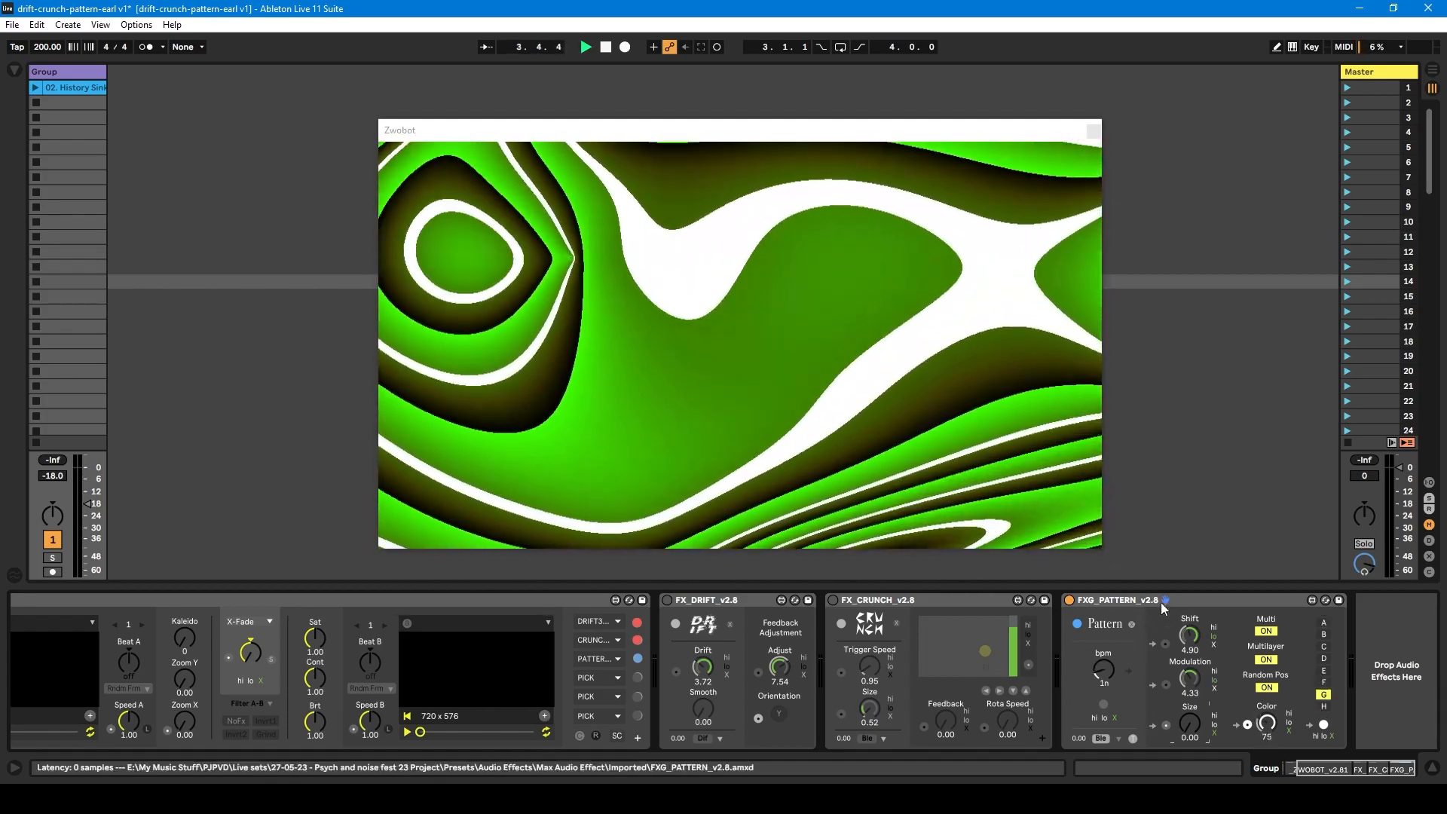
scroll(867, 664, "left", 4)
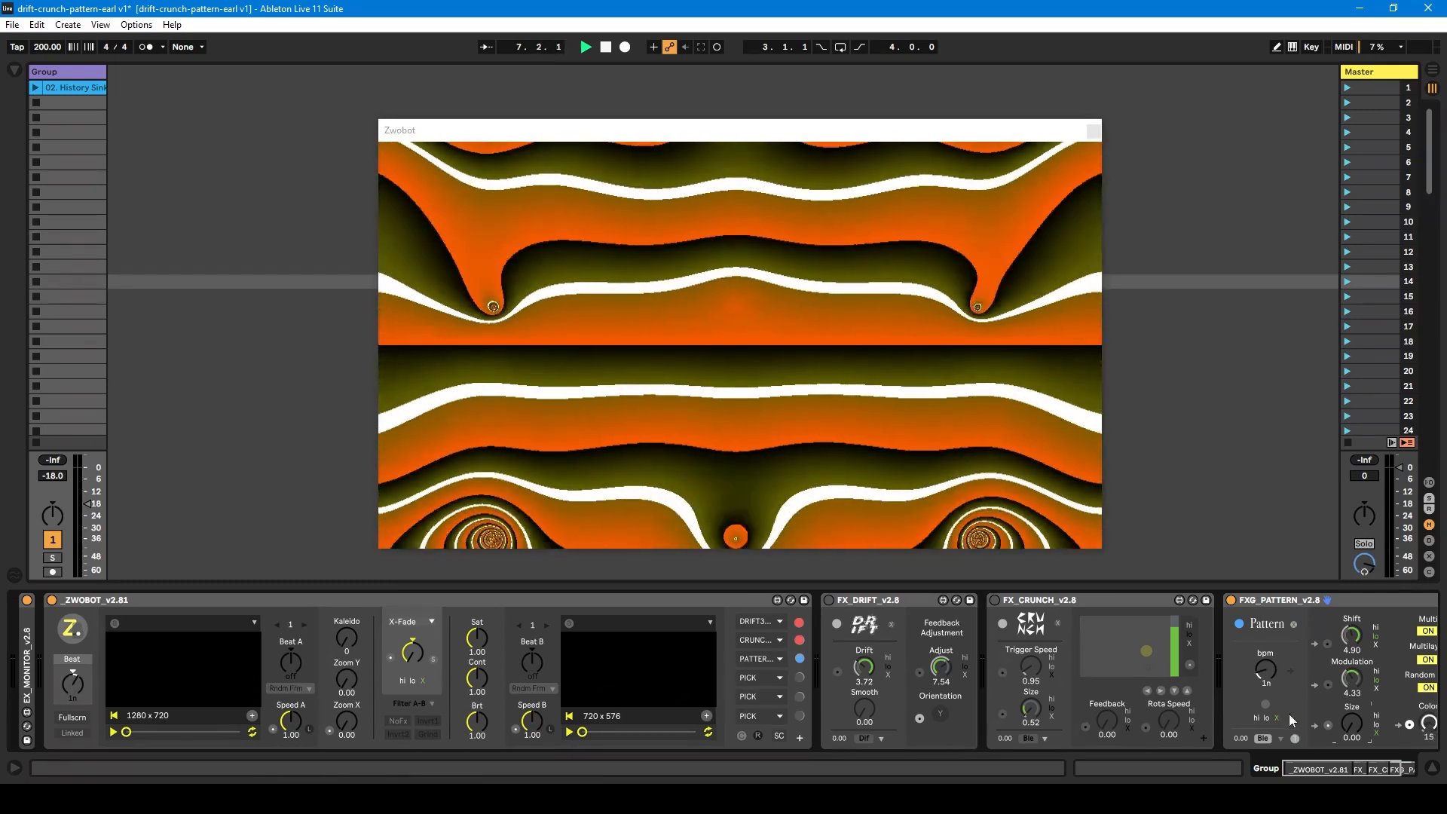
scroll(1292, 765, "right", 4)
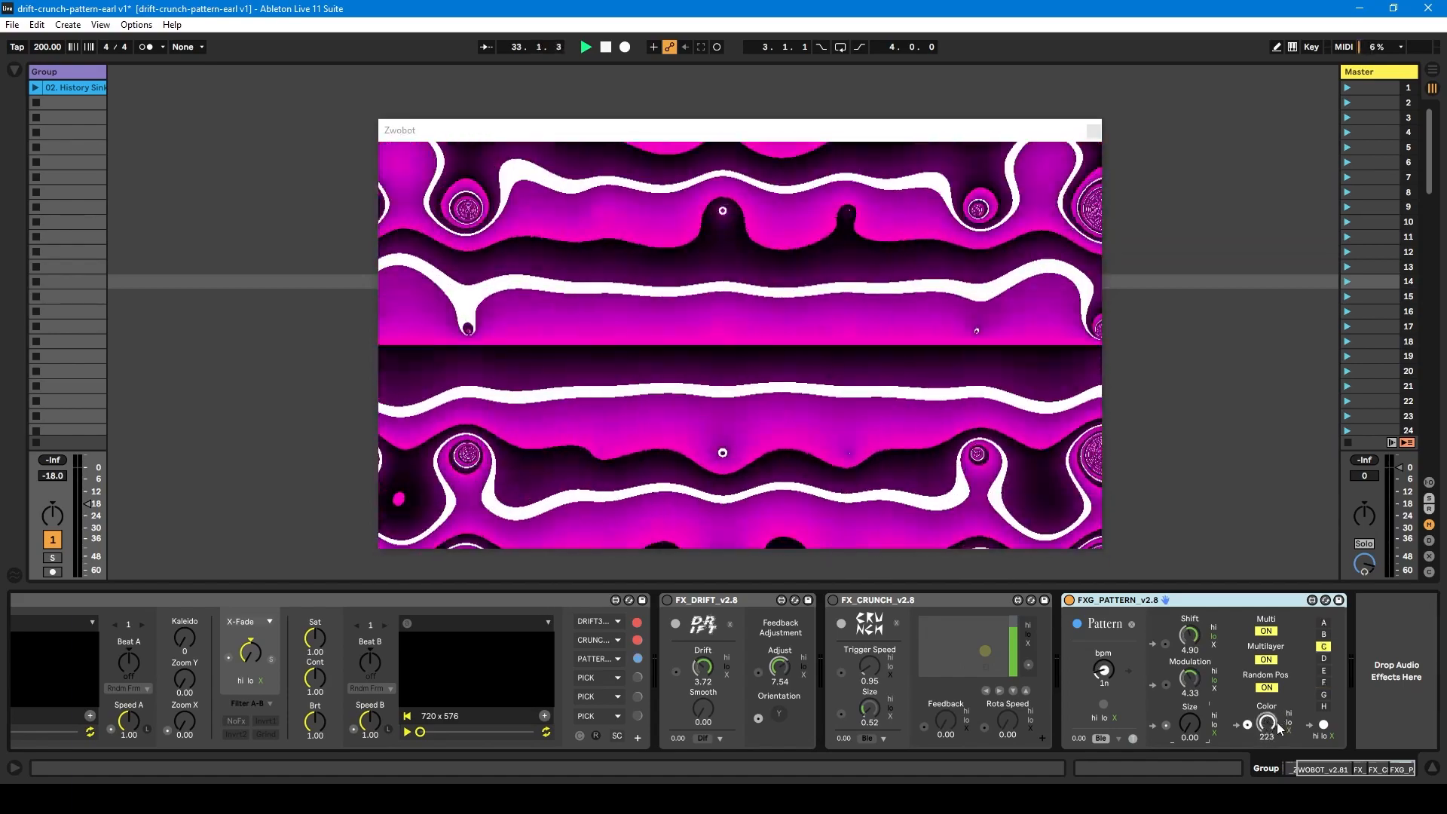
mouse_move(1319, 770)
left_mouse_down()
mouse_move(1309, 778)
mouse_move(1342, 766)
left_mouse_up()
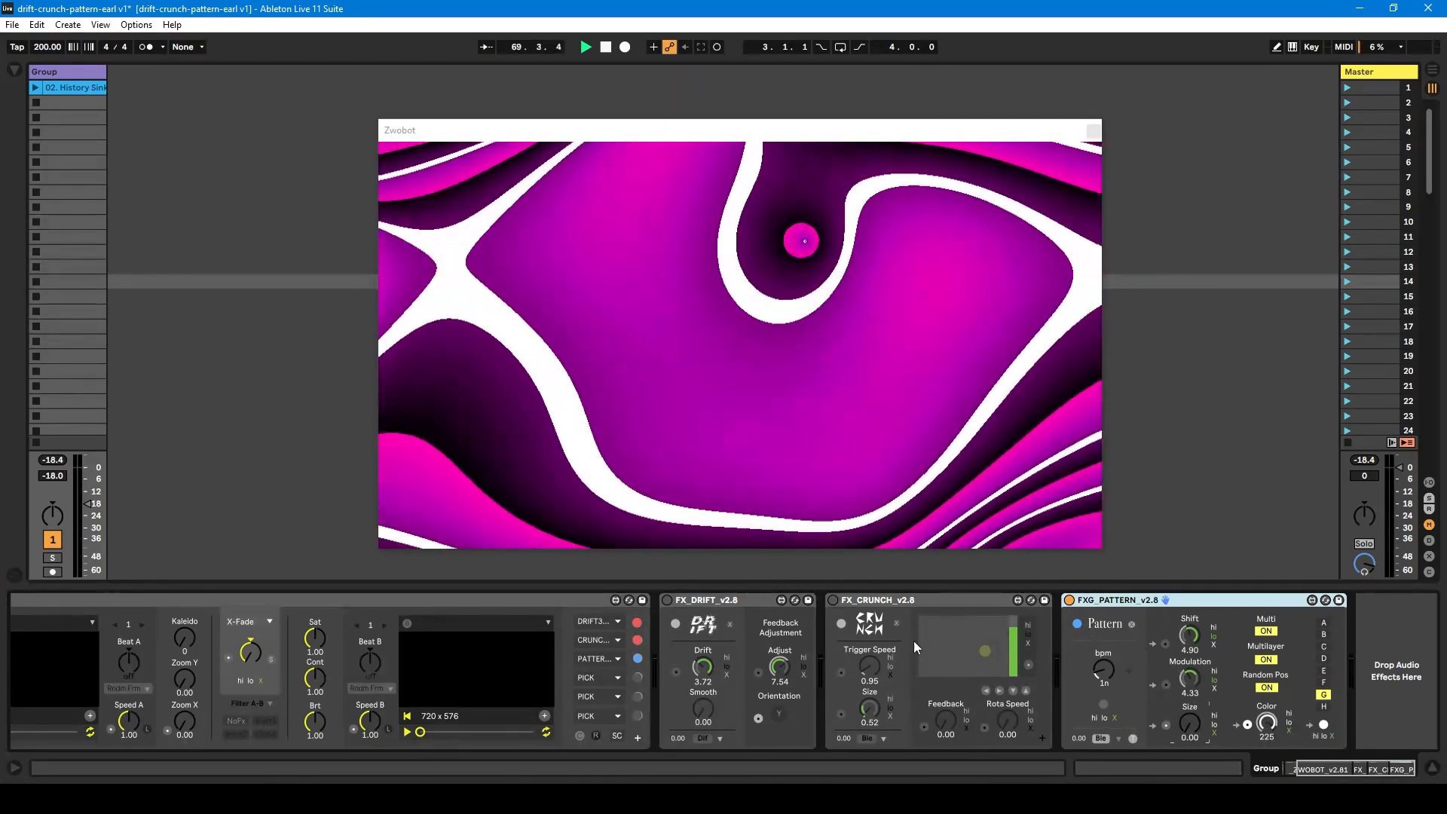
Turn FX_CRUNCH back on and adjust its XY position while the audio clip plays.
left_click(832, 601)
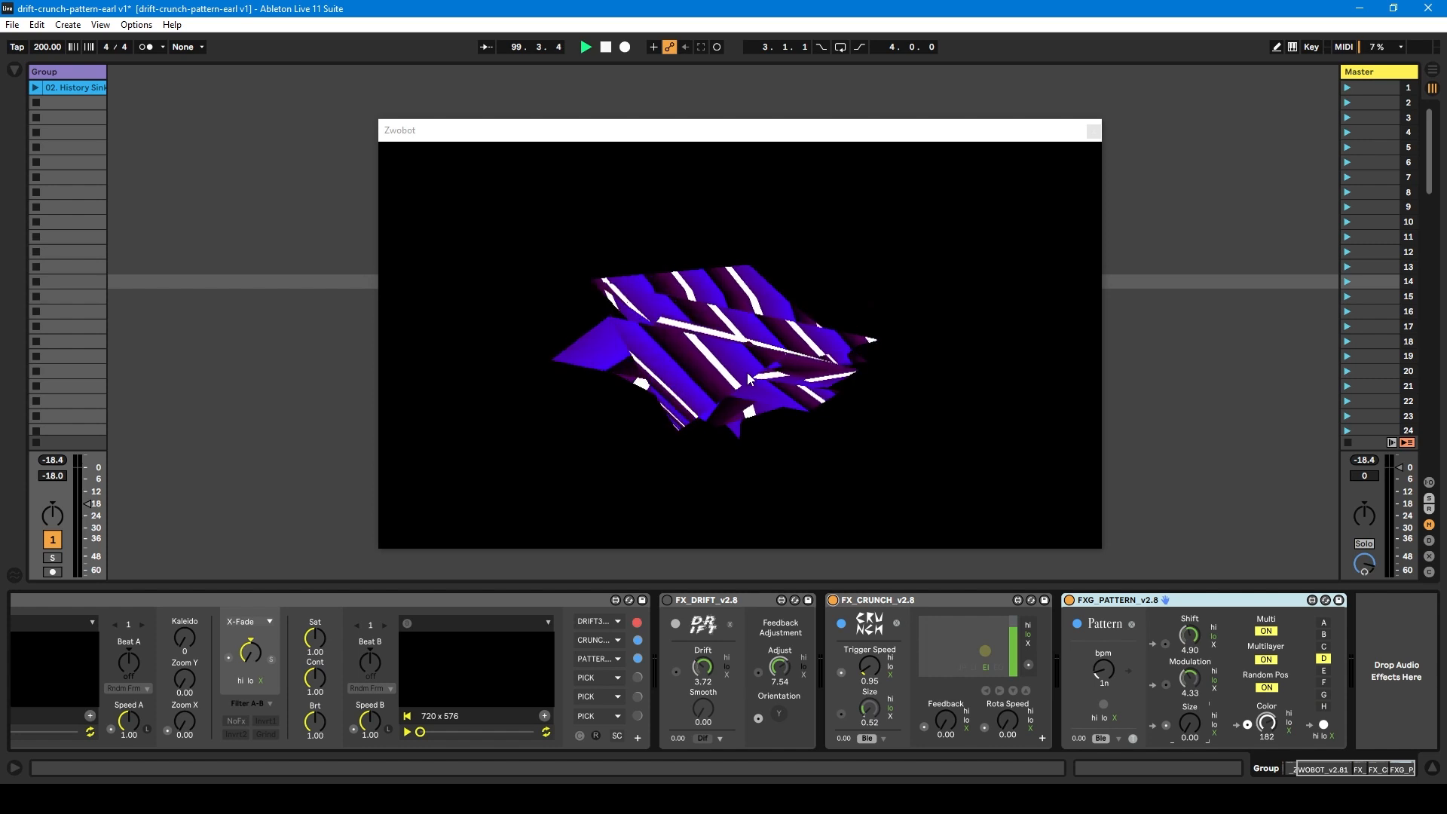
left_click(35, 87)
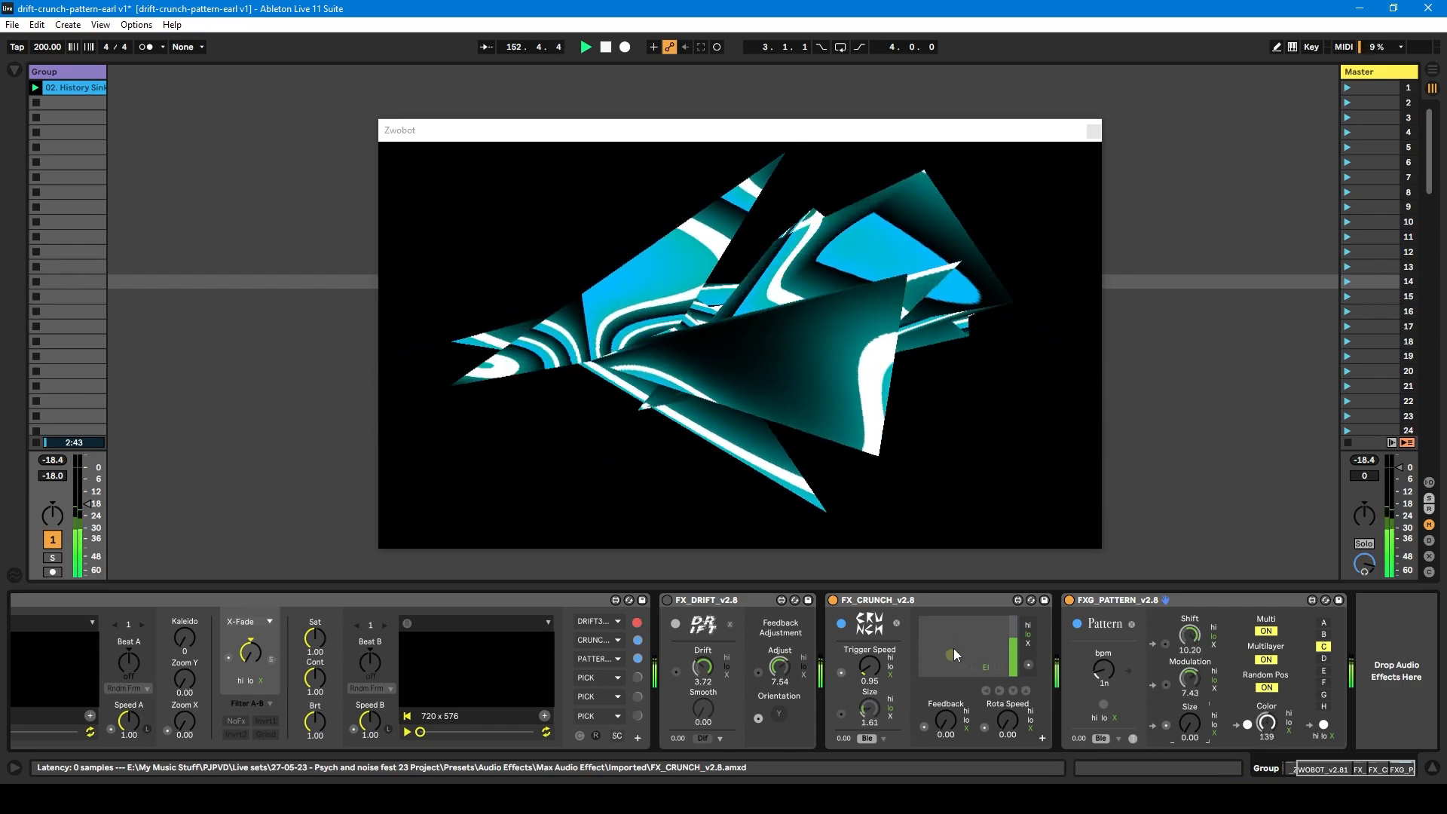
mouse_move(953, 648)
left_mouse_down()
mouse_move(931, 629)
mouse_move(994, 666)
mouse_move(969, 649)
mouse_move(960, 662)
left_mouse_up()
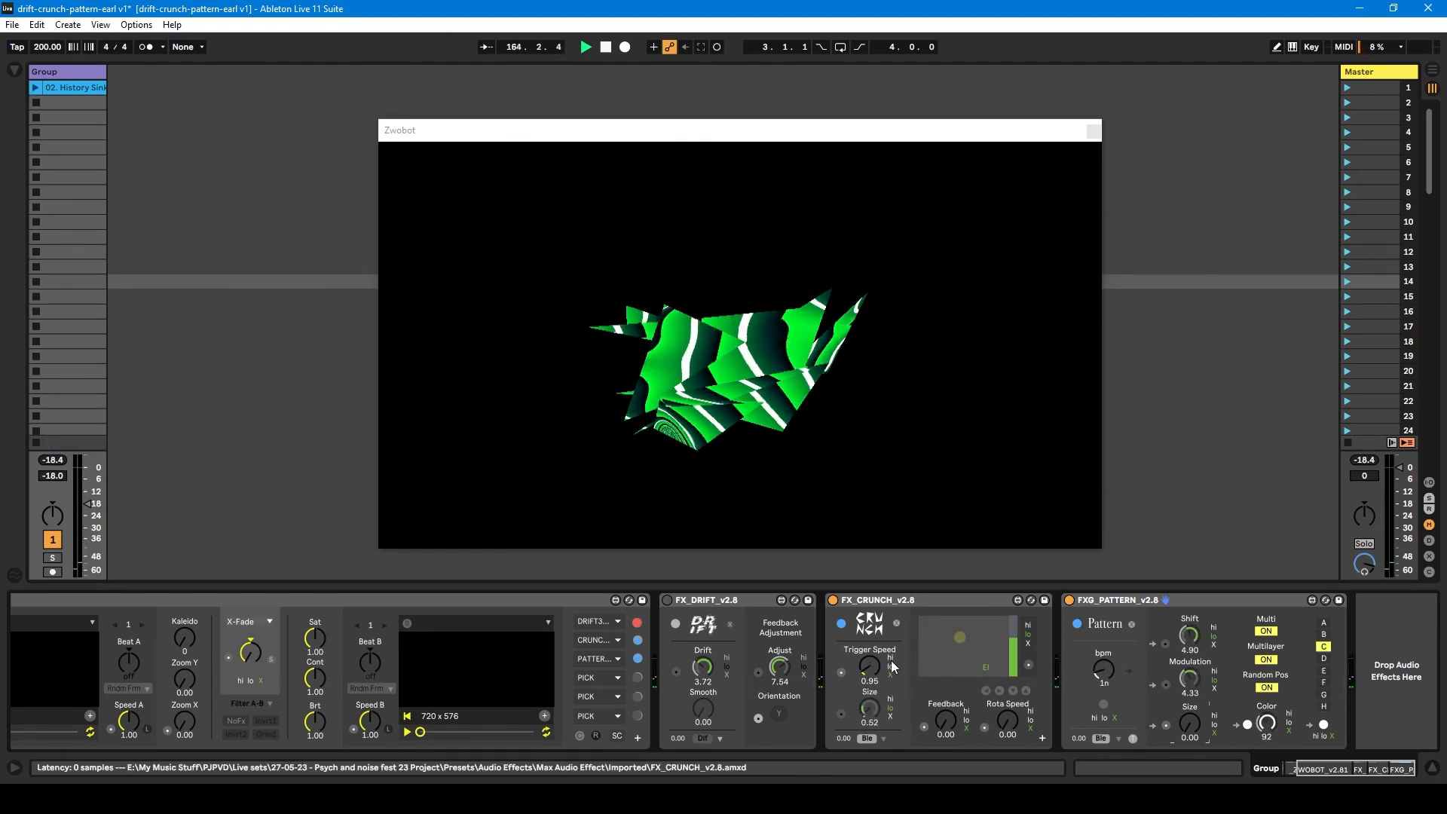
Turn FX_DRIFT back on, toggle its feedback orientation and keep its blend mode on Dif.
left_click(668, 602)
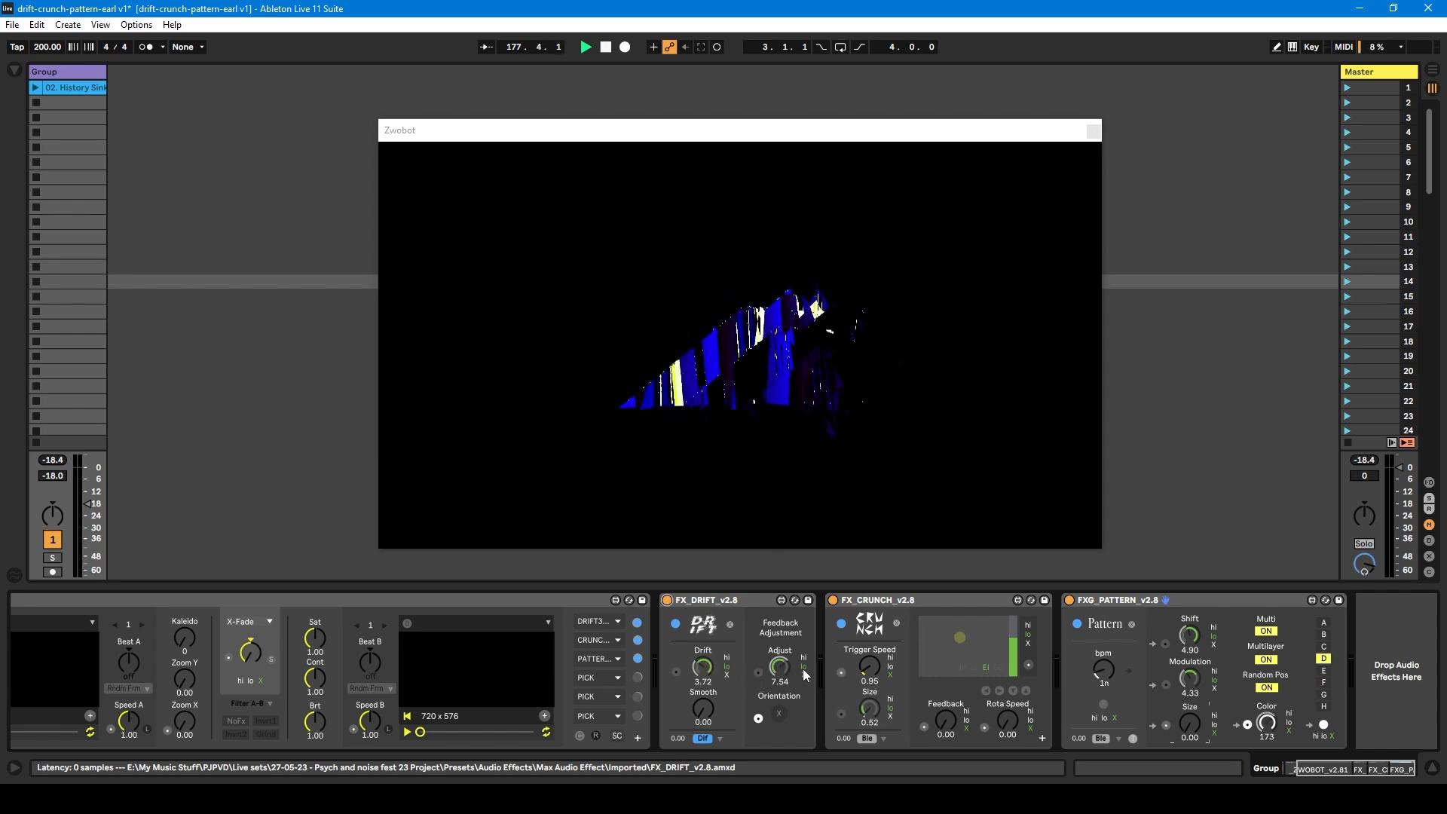
left_click(781, 713)
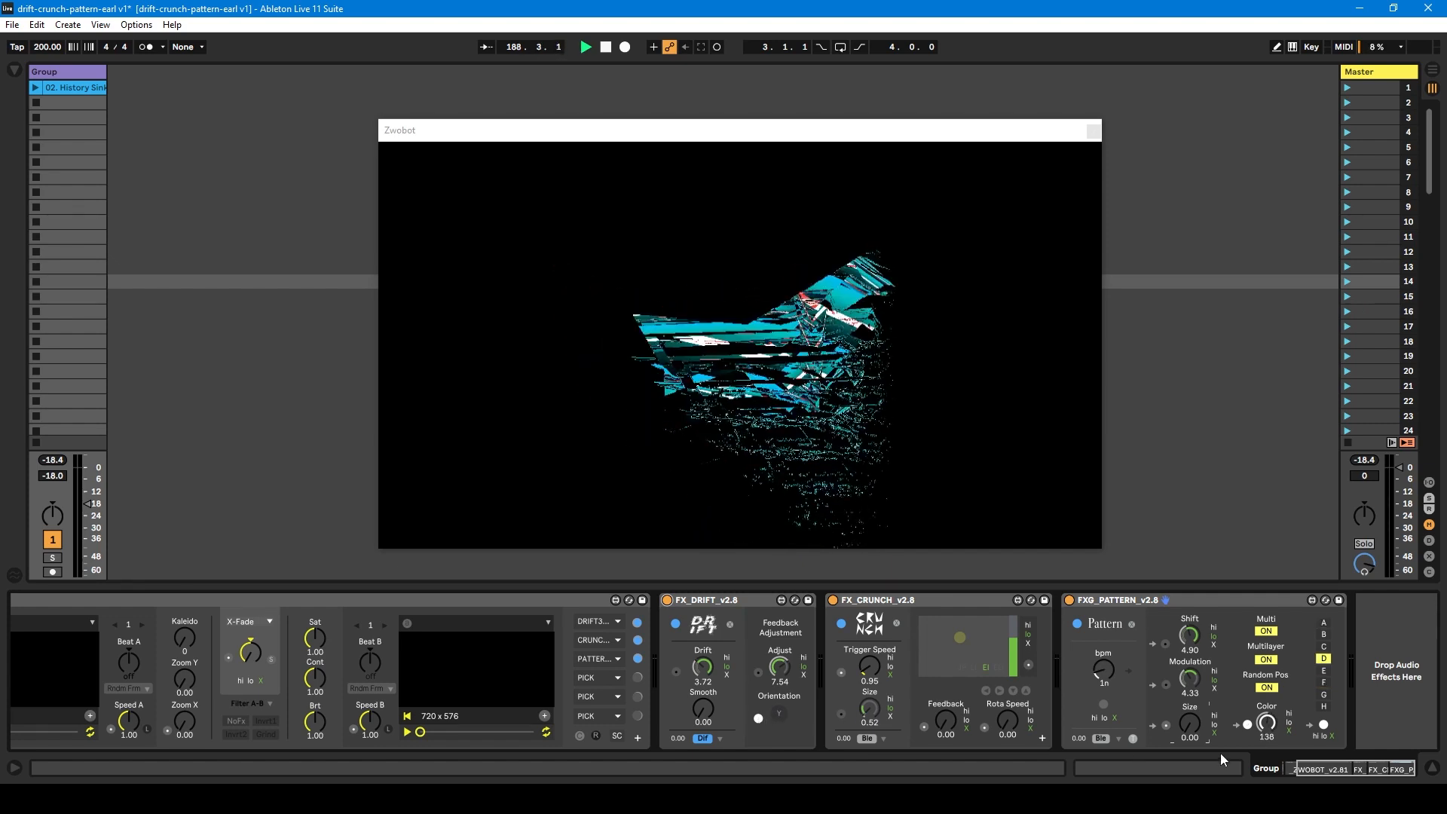
left_click(1363, 775)
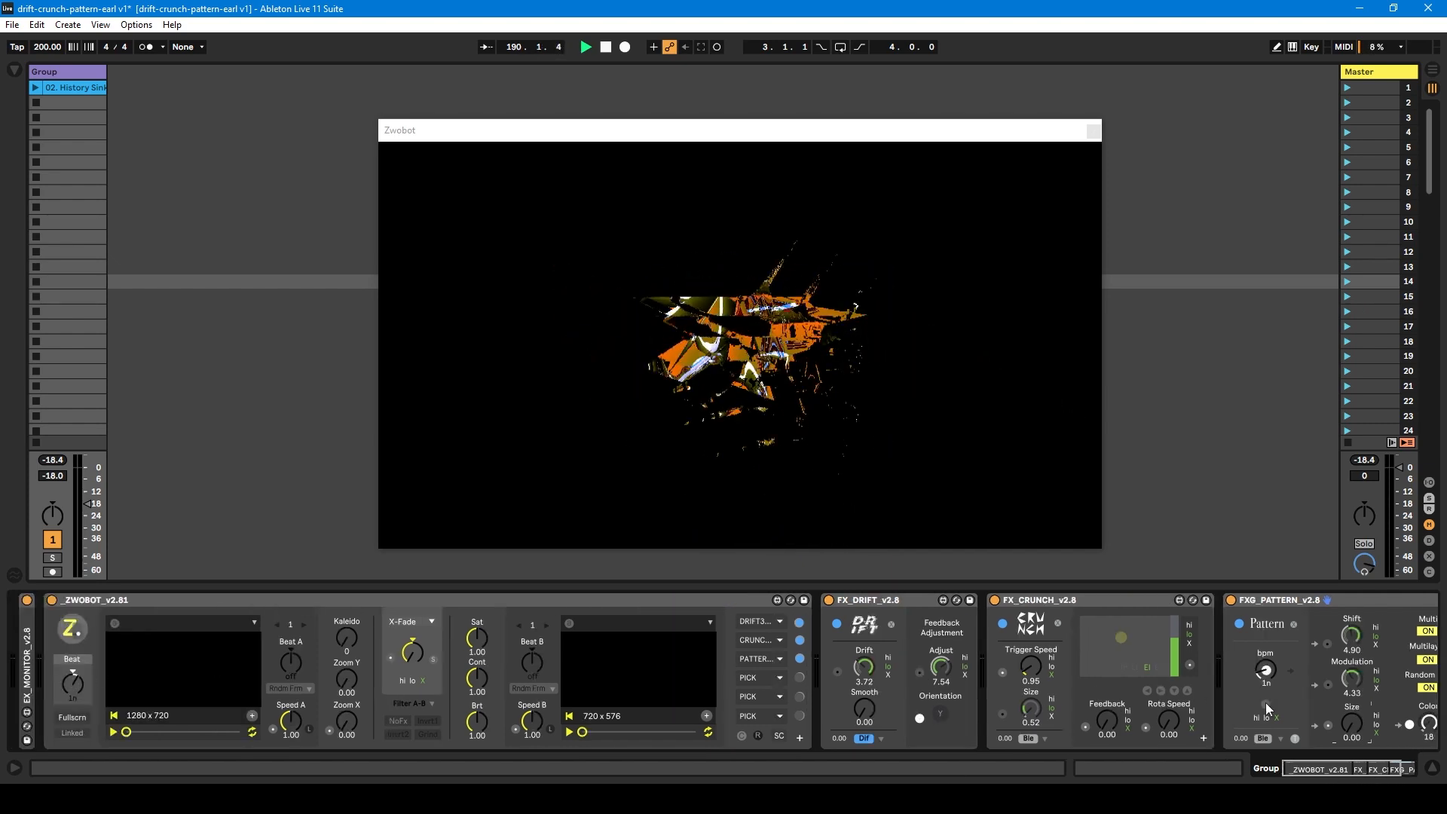
left_click(1334, 770)
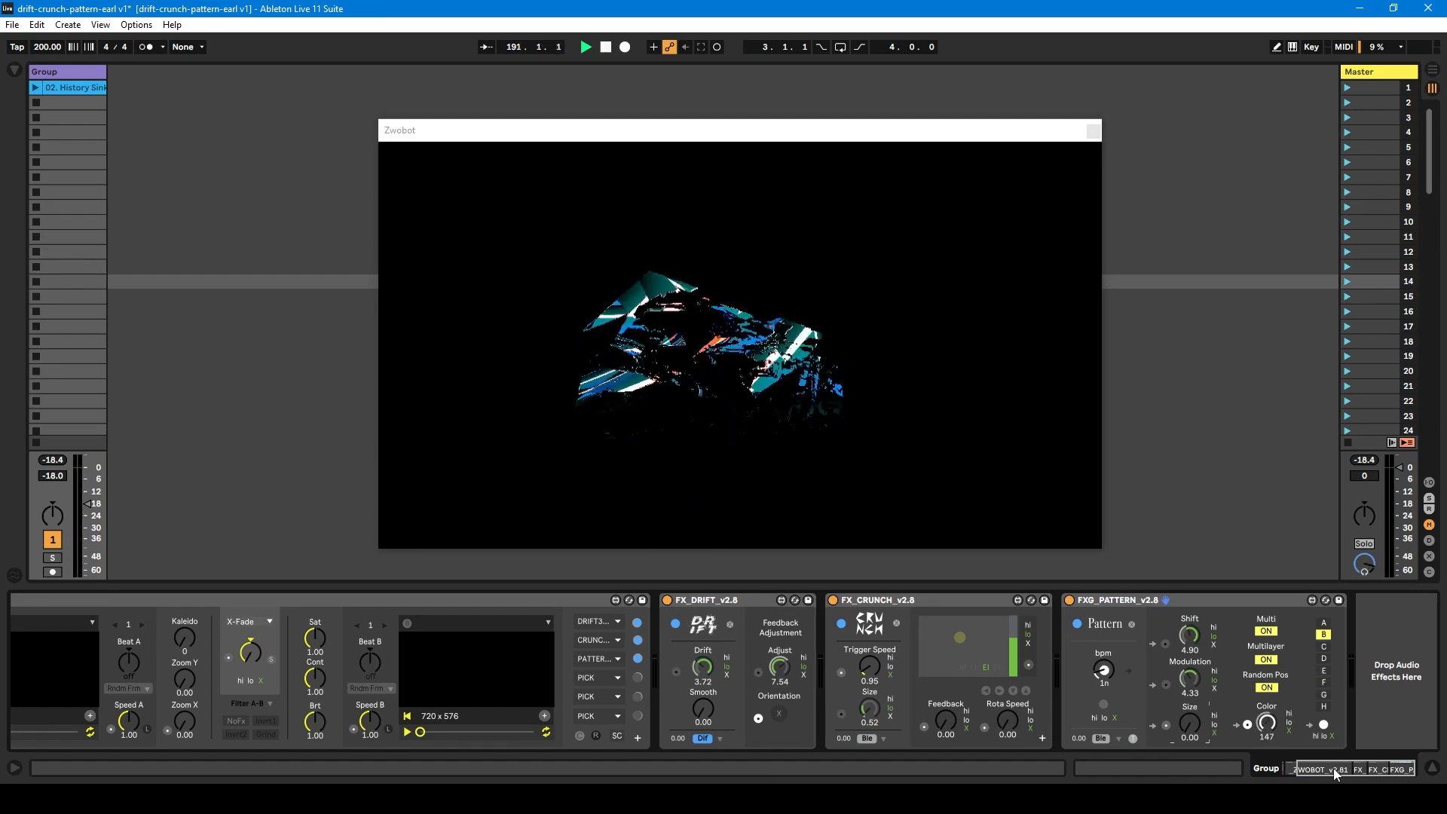
left_click(706, 739)
left_click(706, 739)
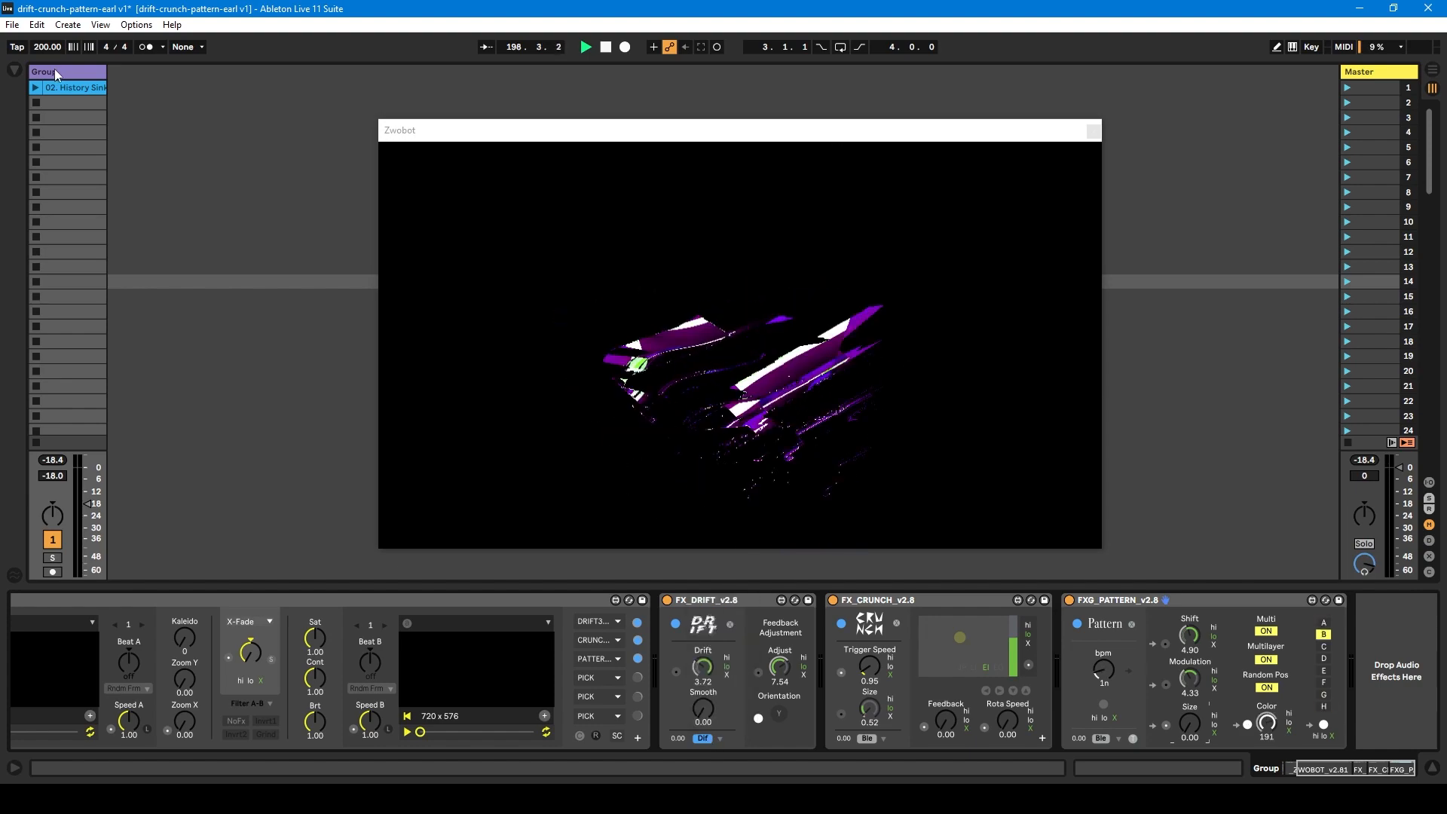
Launch the audio clip and compare the visuals with FX_DRIFT bypassed and re-enabled.
left_click(35, 88)
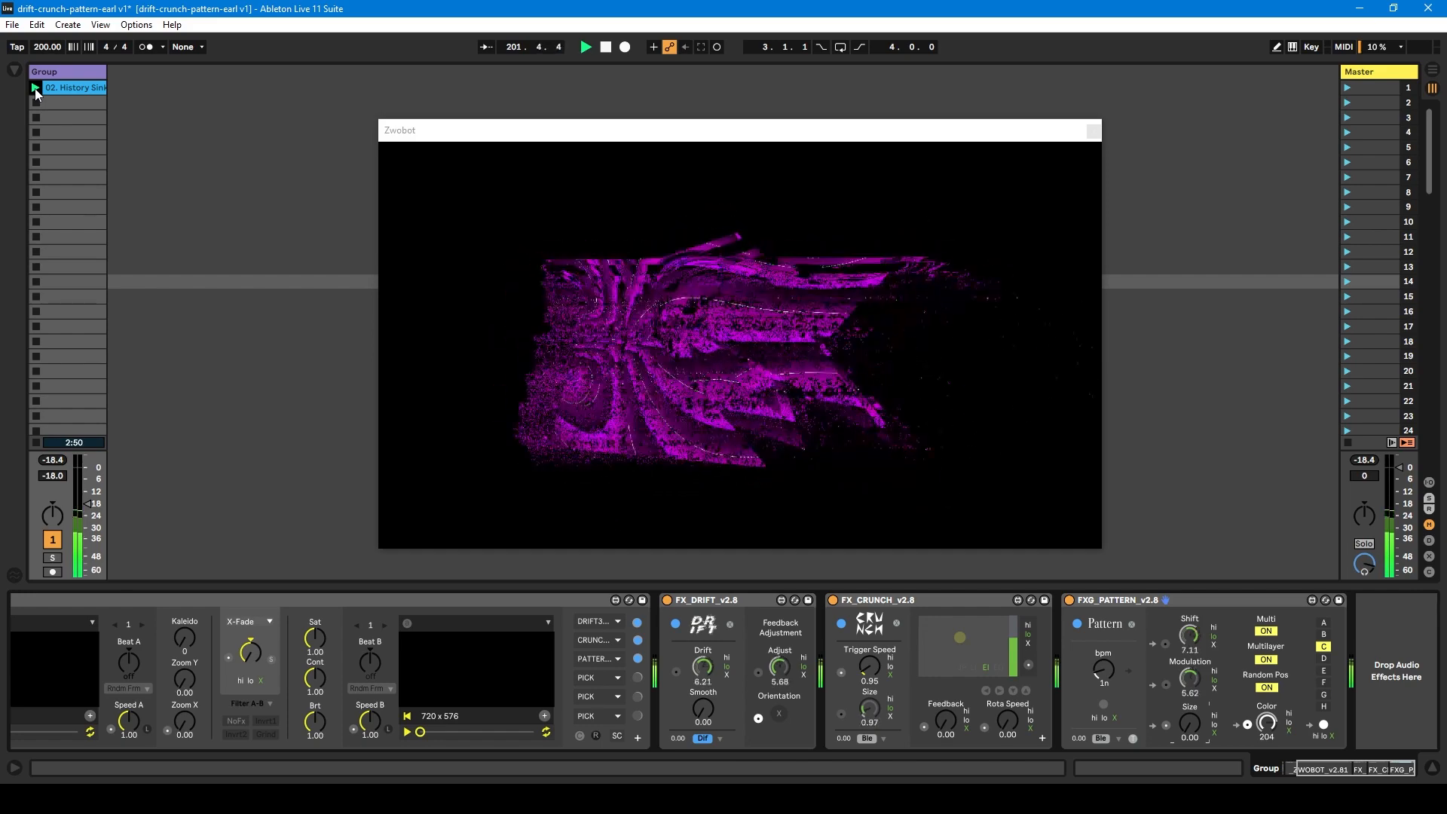
left_click(667, 601)
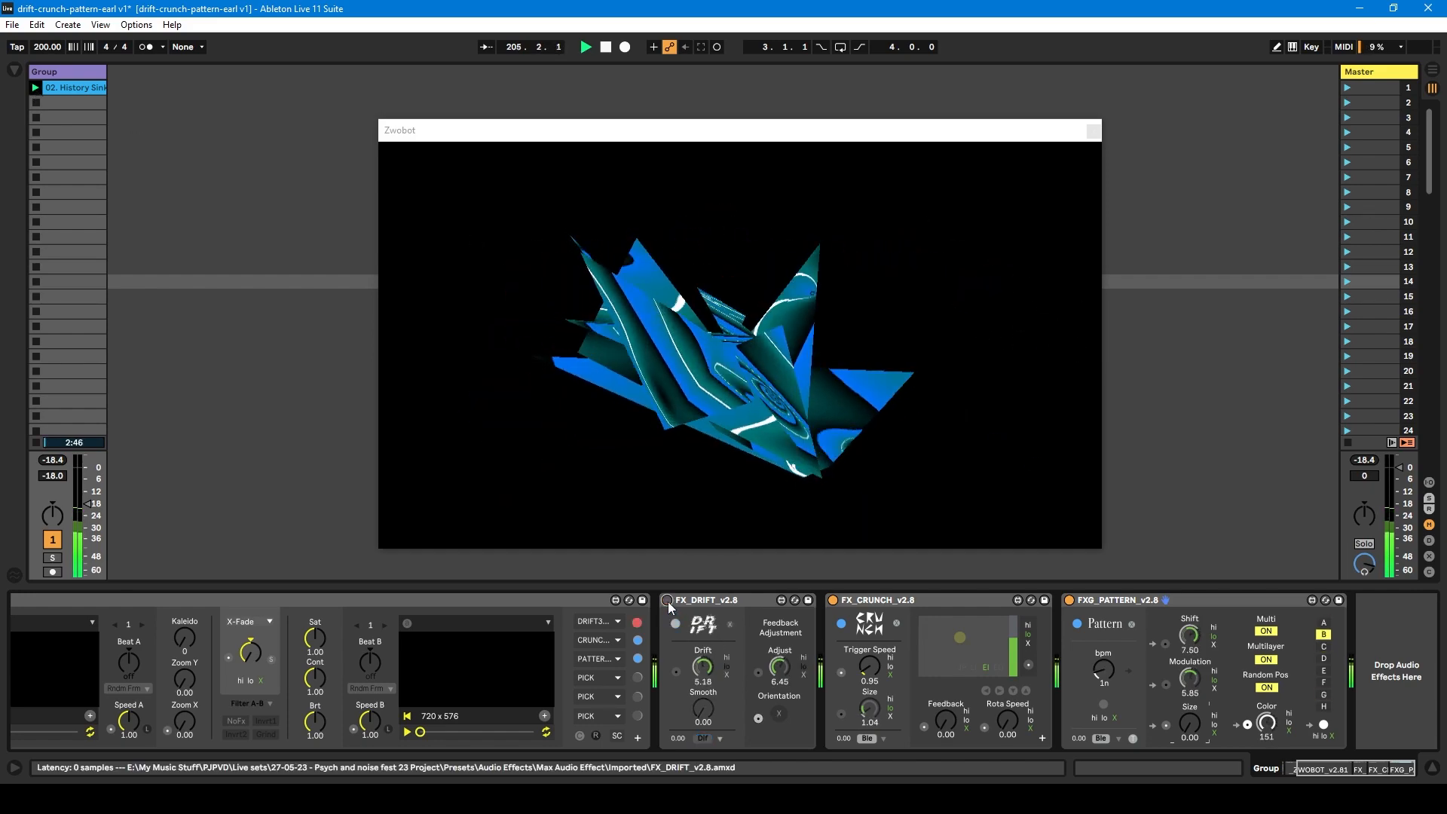
left_click(667, 601)
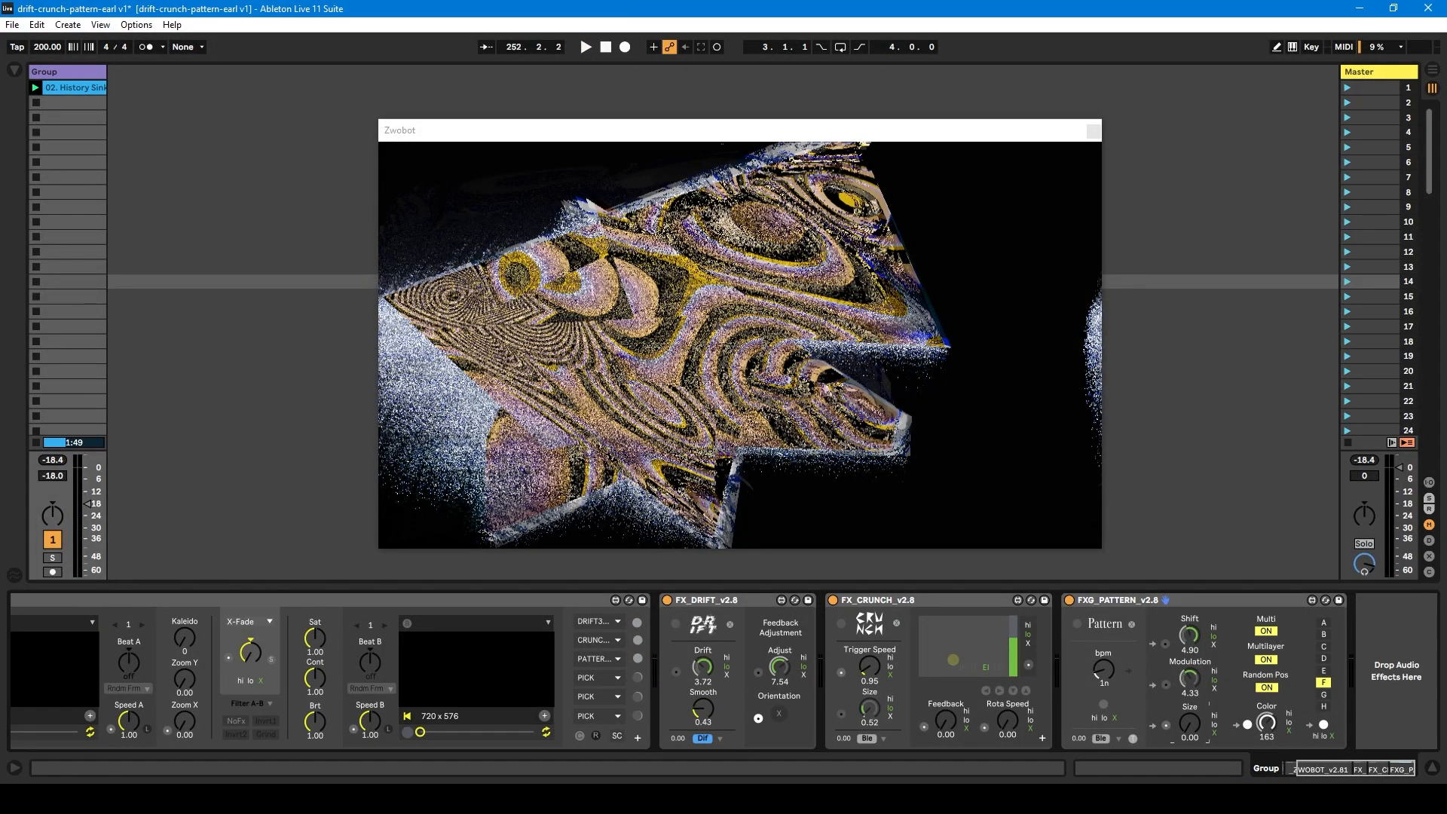
Play the set with Kaleido at 4 and the FX_DRIFT blend mode on Mul to preview the combined effects.
left_click_drag(1393, 776, 1305, 769)
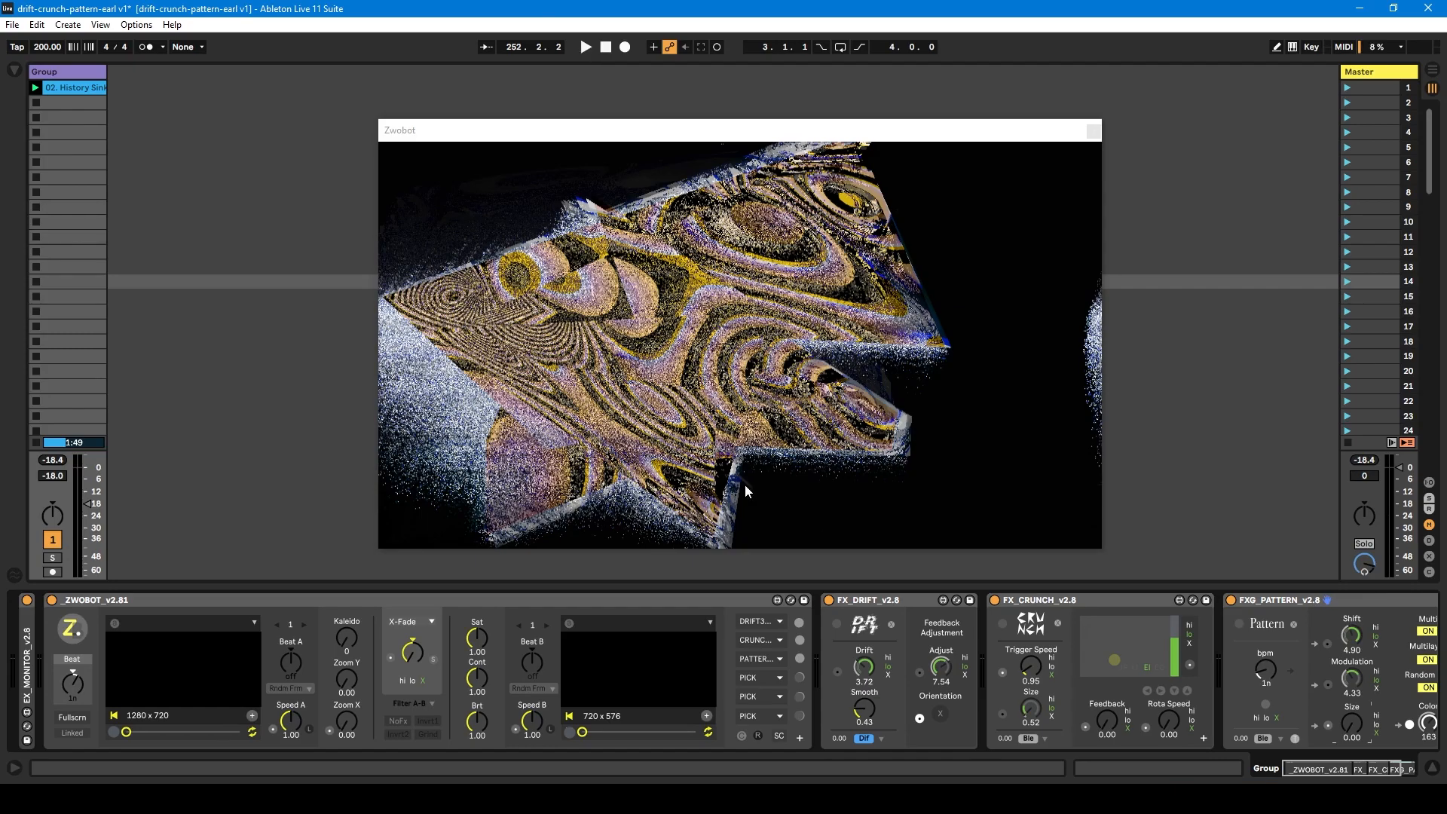
left_click(587, 48)
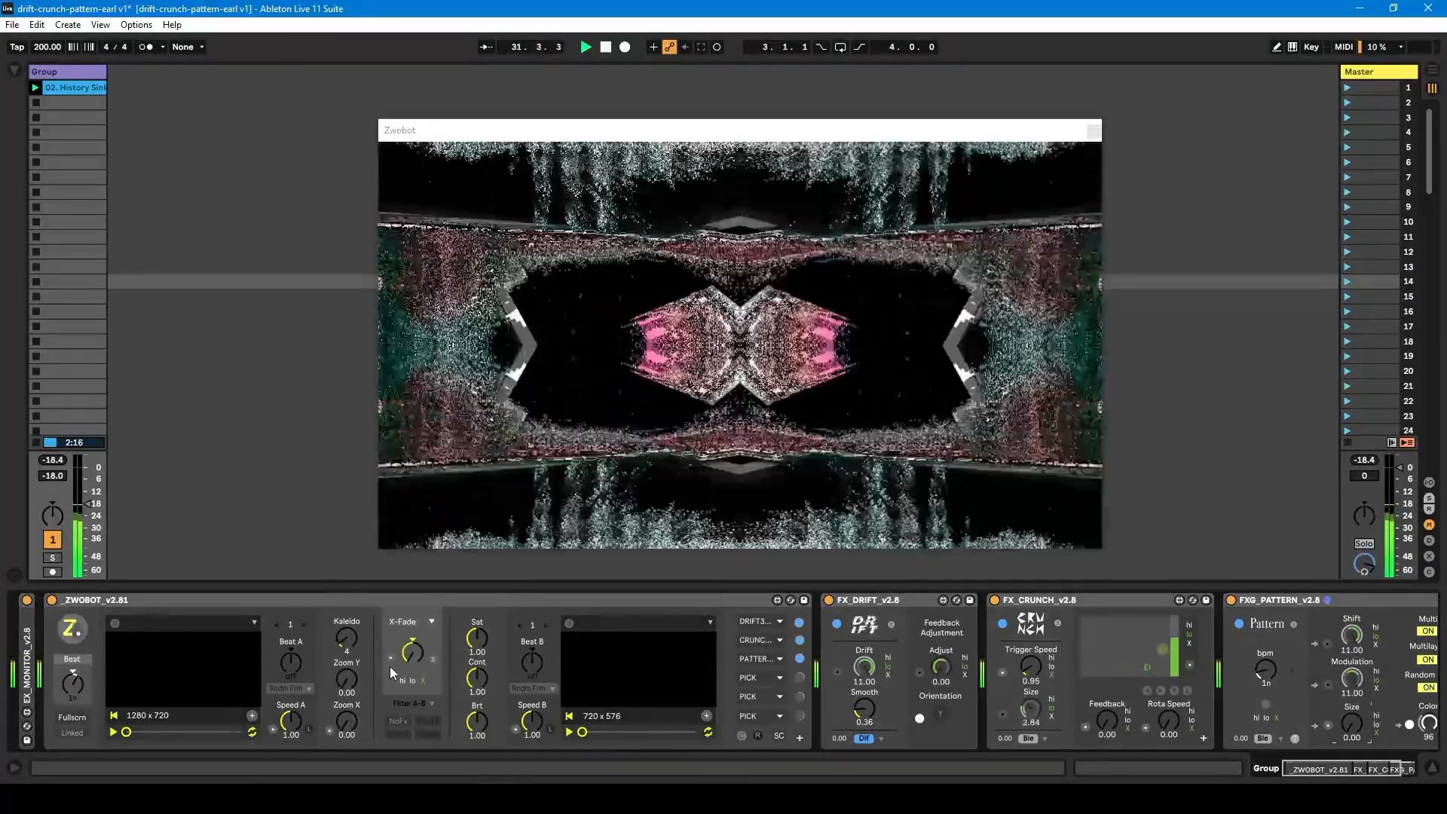
key("space")
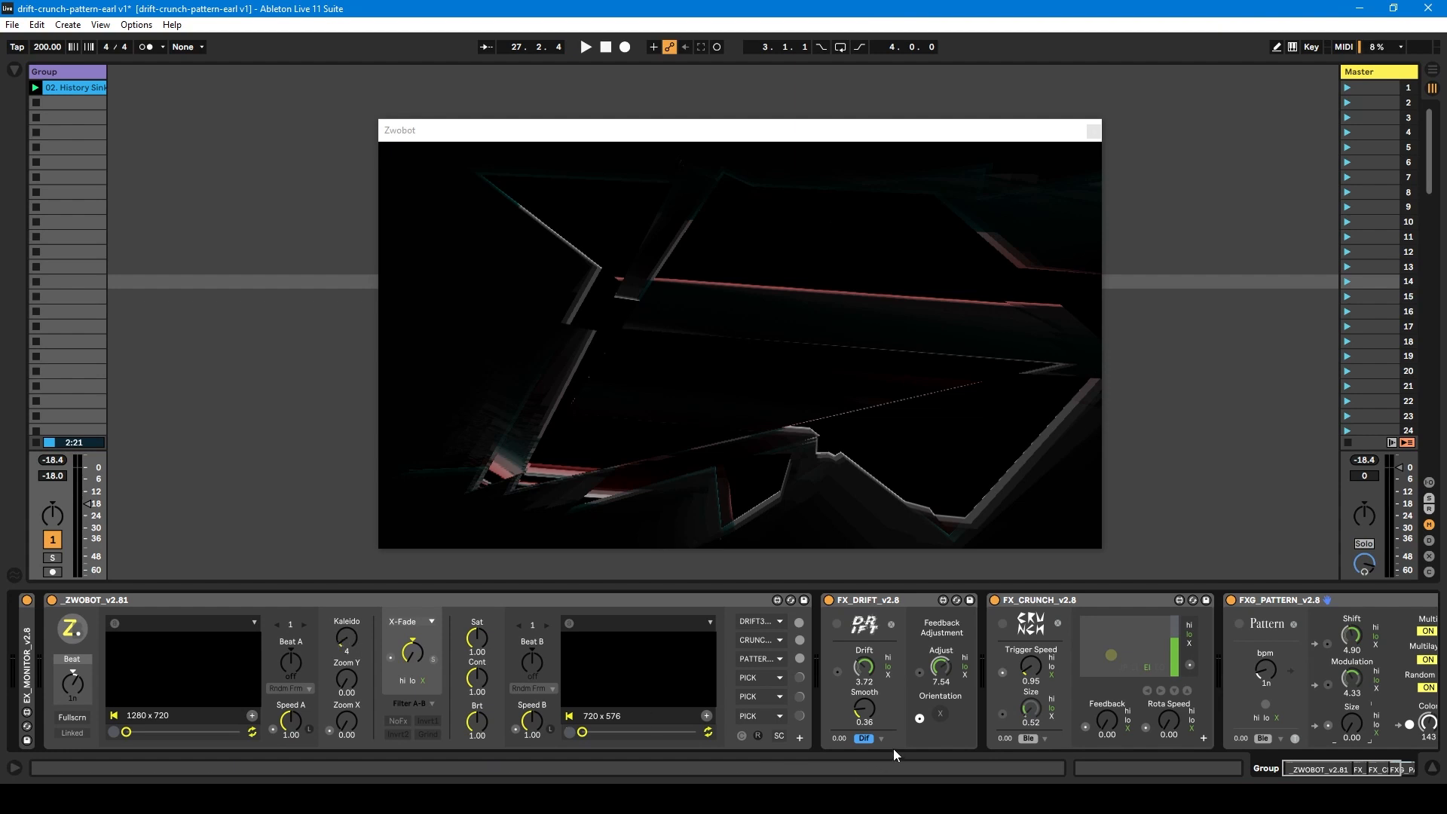
key("space")
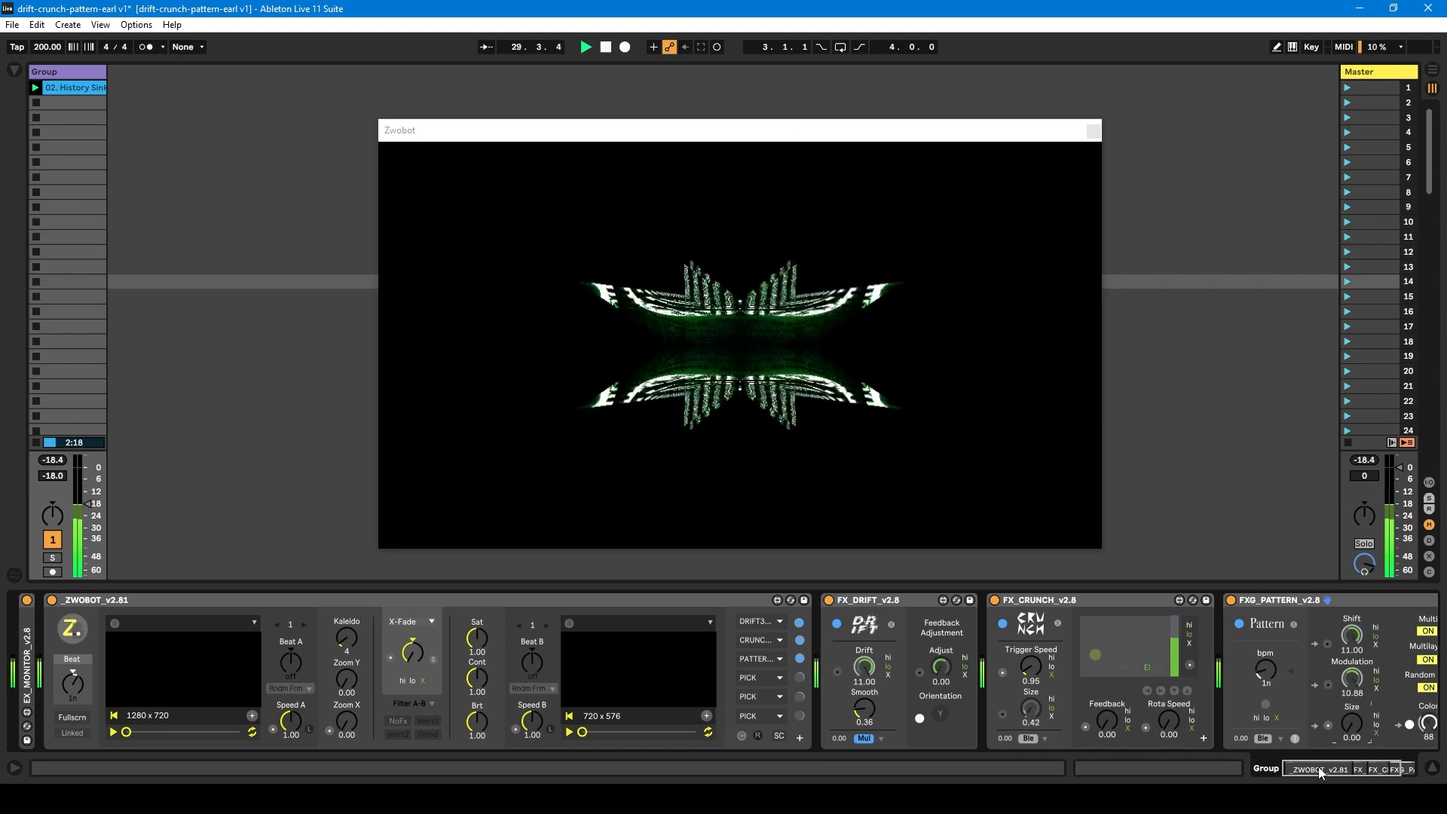
Try the Size control of FXG_PATTERN and set its bpm division to 1/8n.
left_click_drag(1318, 767, 1337, 767)
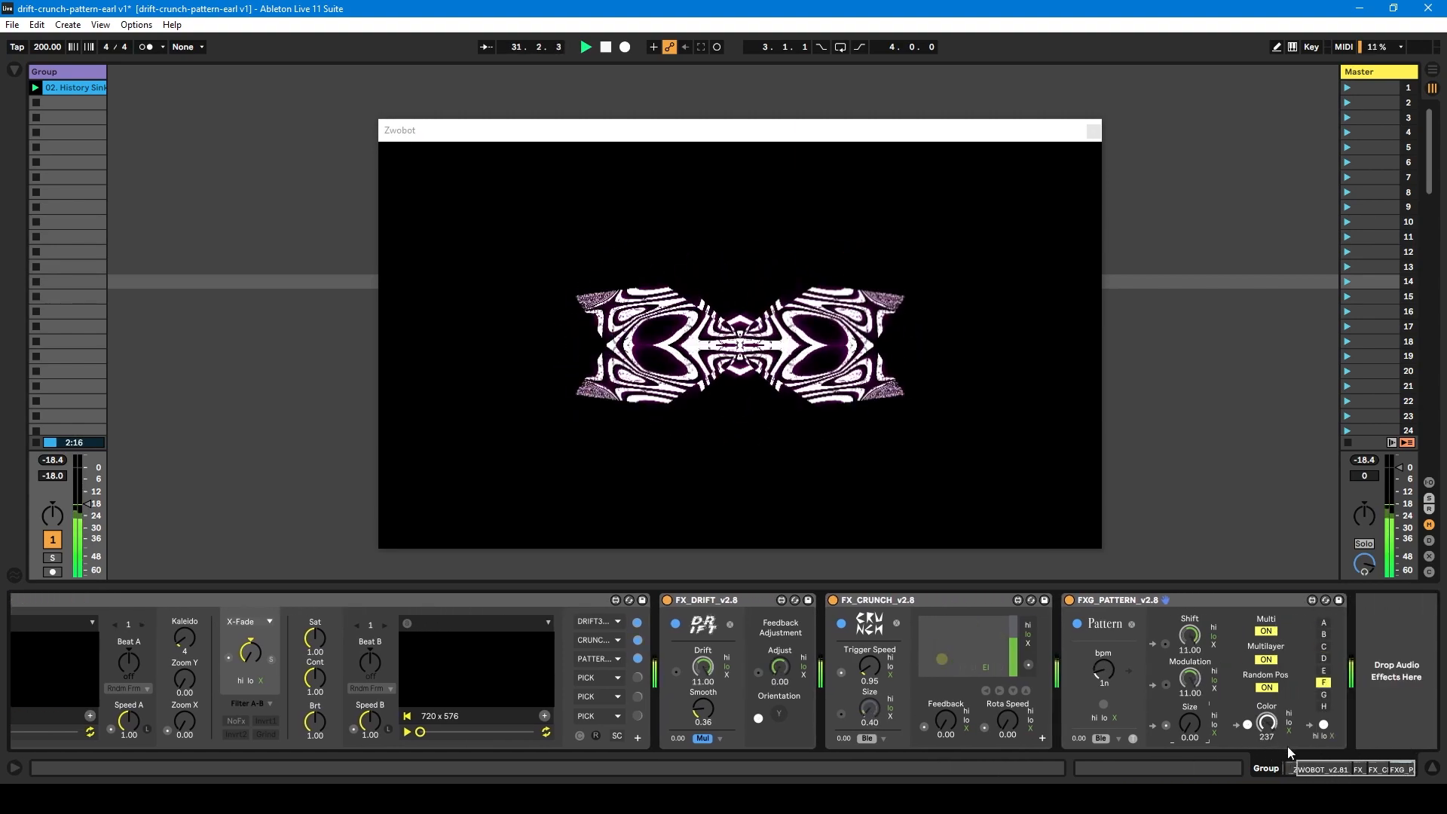
left_click_drag(1193, 722, 1192, 708)
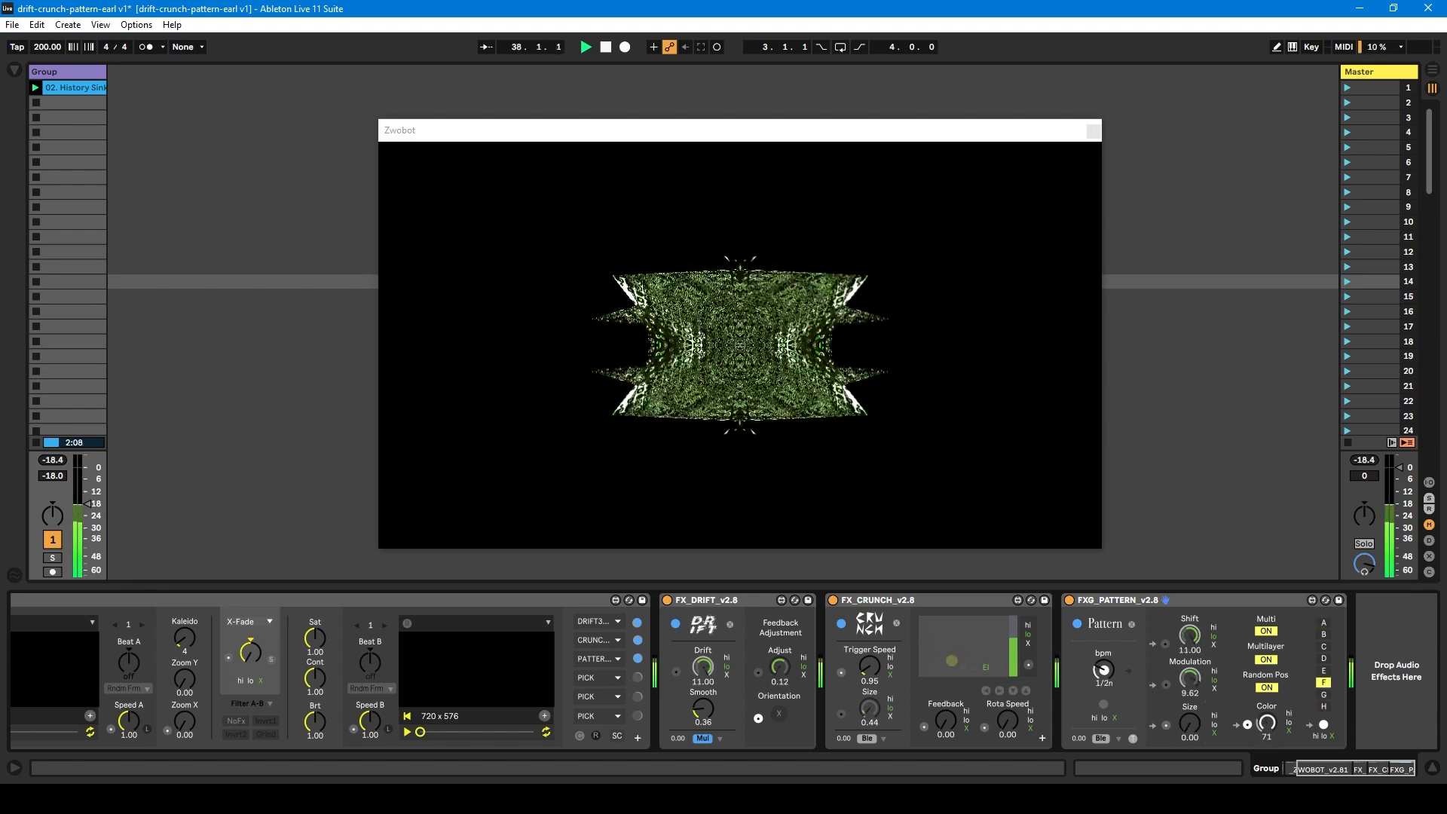
left_click_drag(1105, 675, 1105, 667)
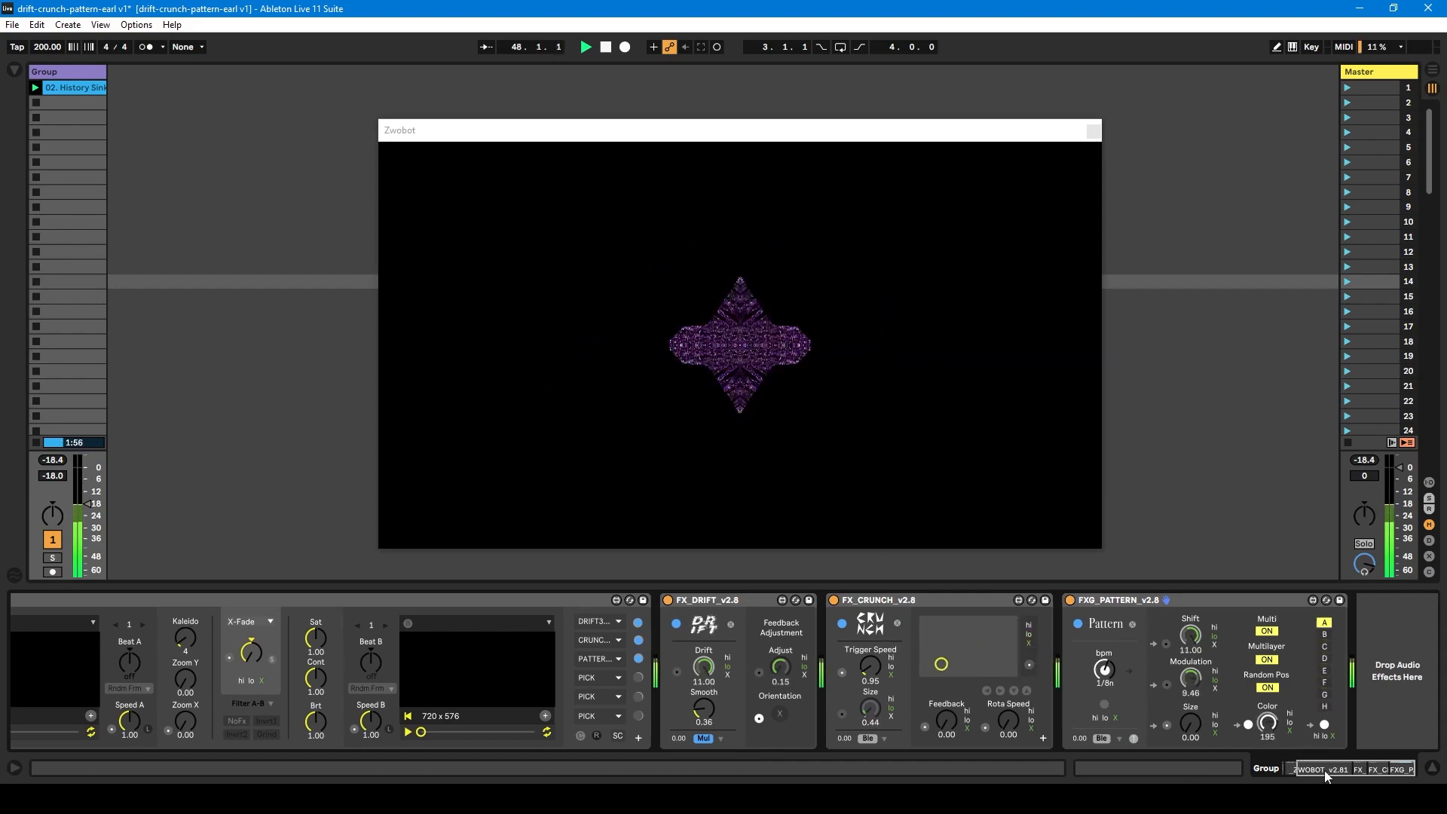
Set the main Zwobot device's beat division to 1/8n and the Trigger Speed of FX_CRUNCH to 1.65.
left_click_drag(1323, 770, 1120, 766)
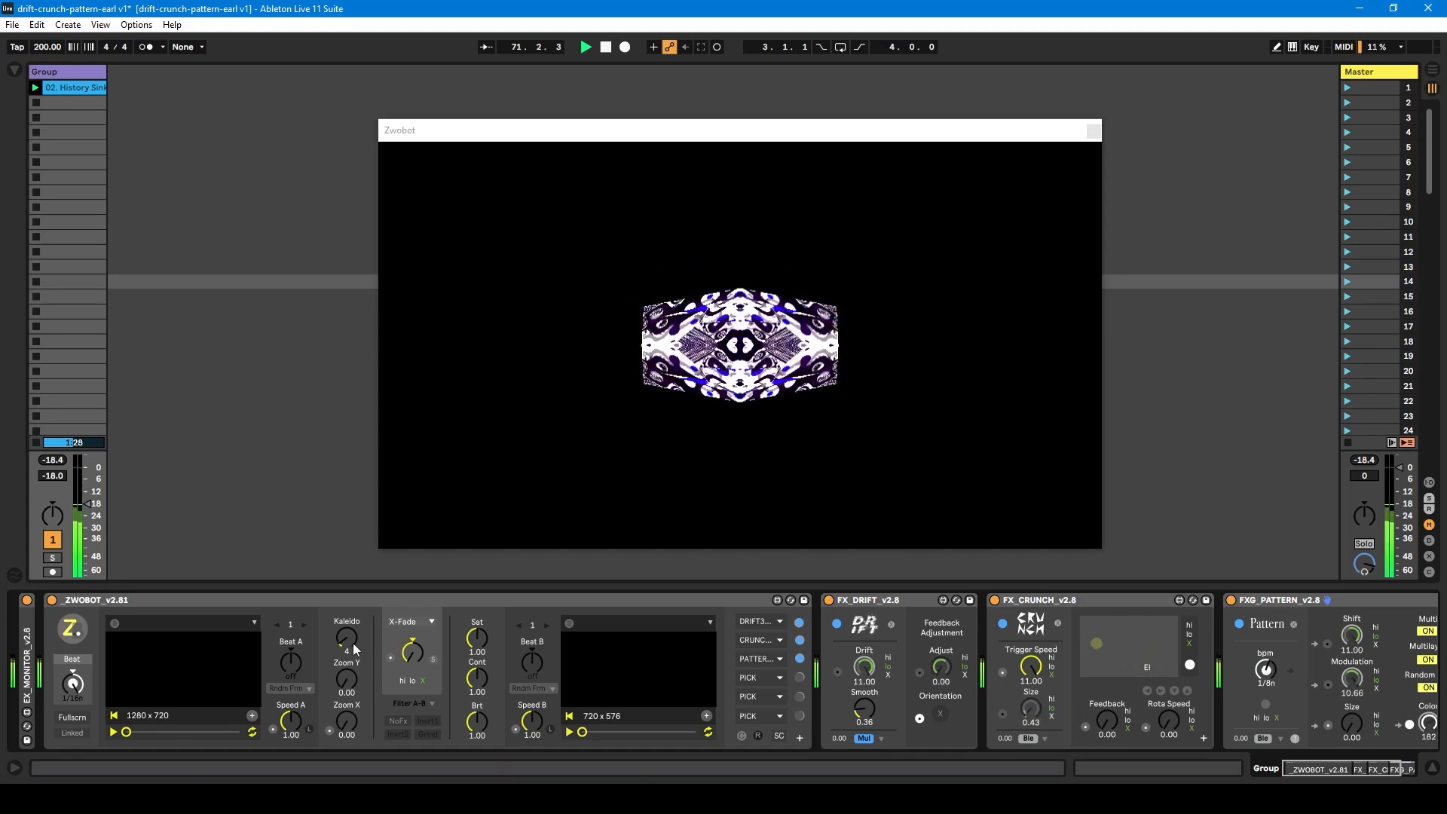
left_click_drag(78, 689, 78, 682)
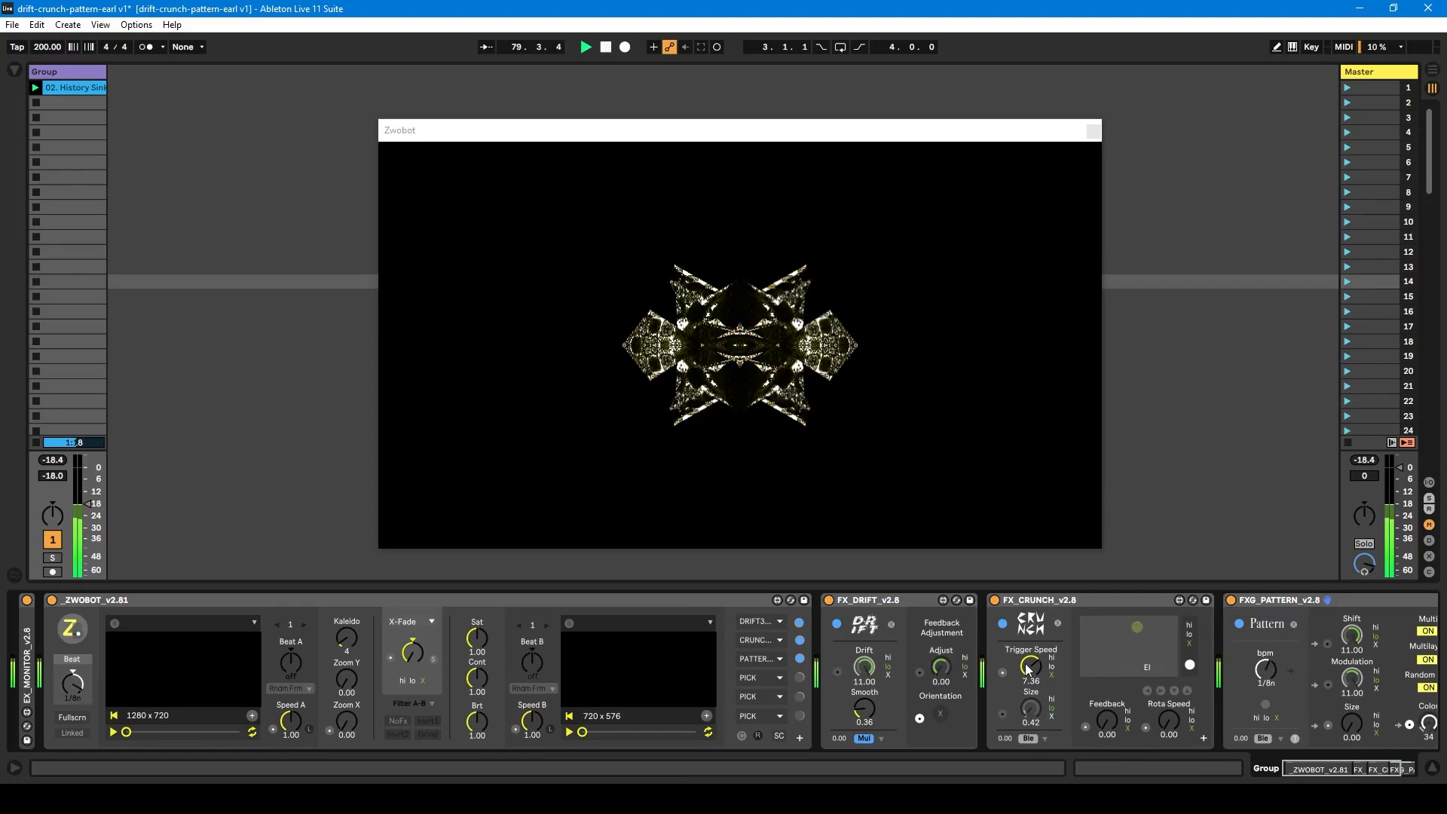
left_click_drag(1029, 670, 1028, 723)
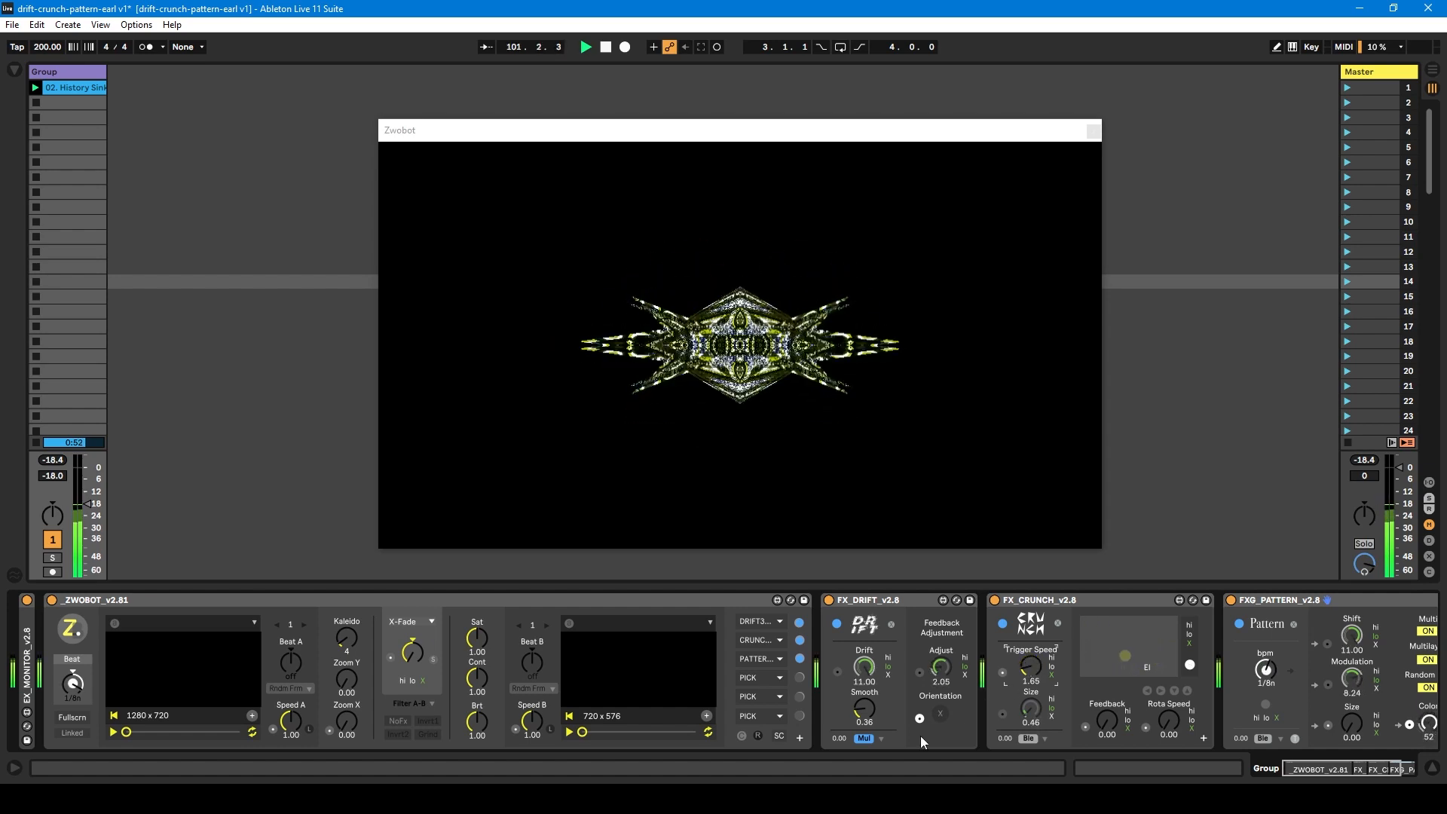
Restart playback, set the Trigger Speed of FX_CRUNCH to 2.43 and switch its blend mode to Out.
left_click_drag(1306, 768, 1324, 777)
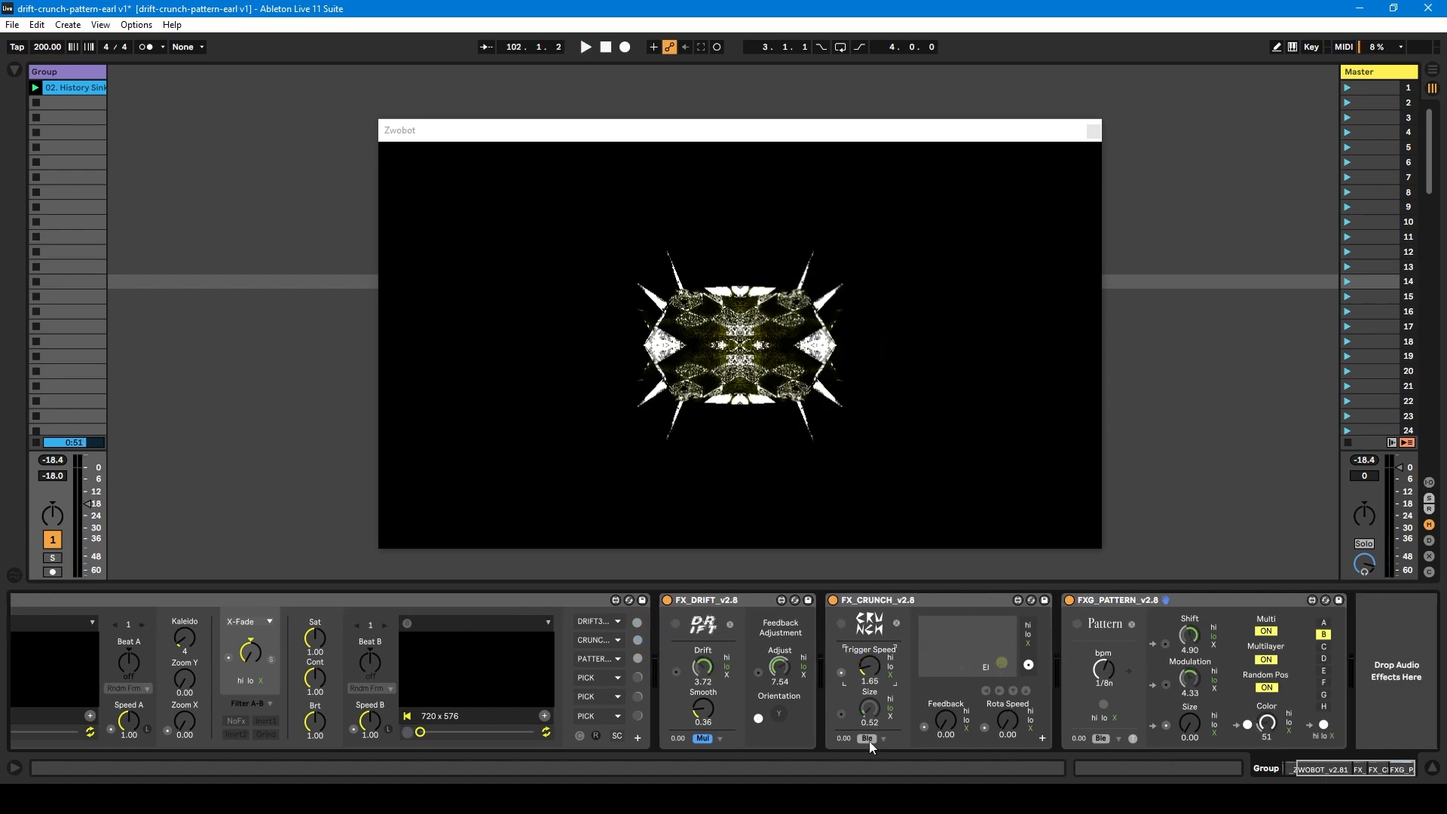
key("space")
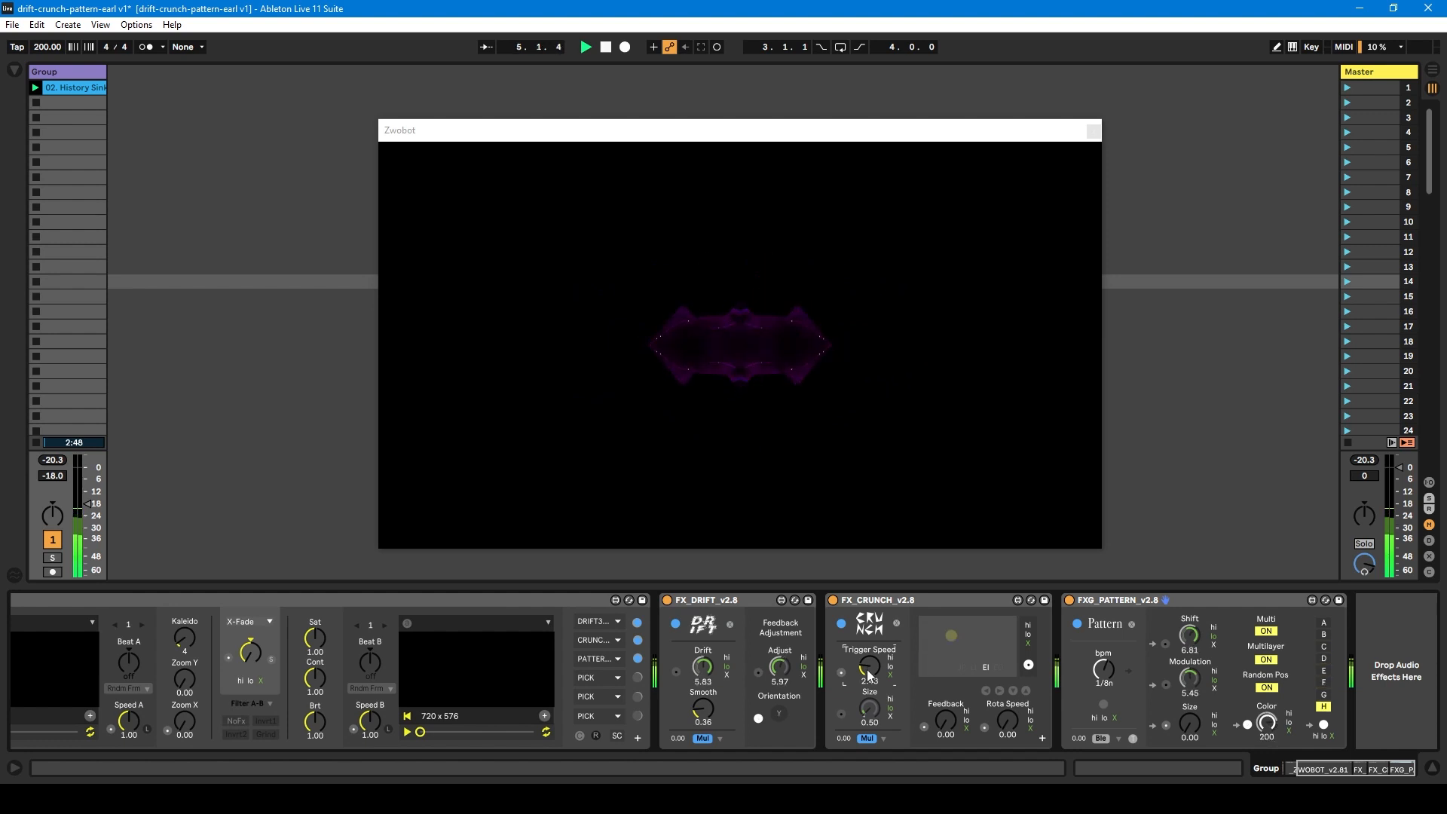
left_click(1289, 771)
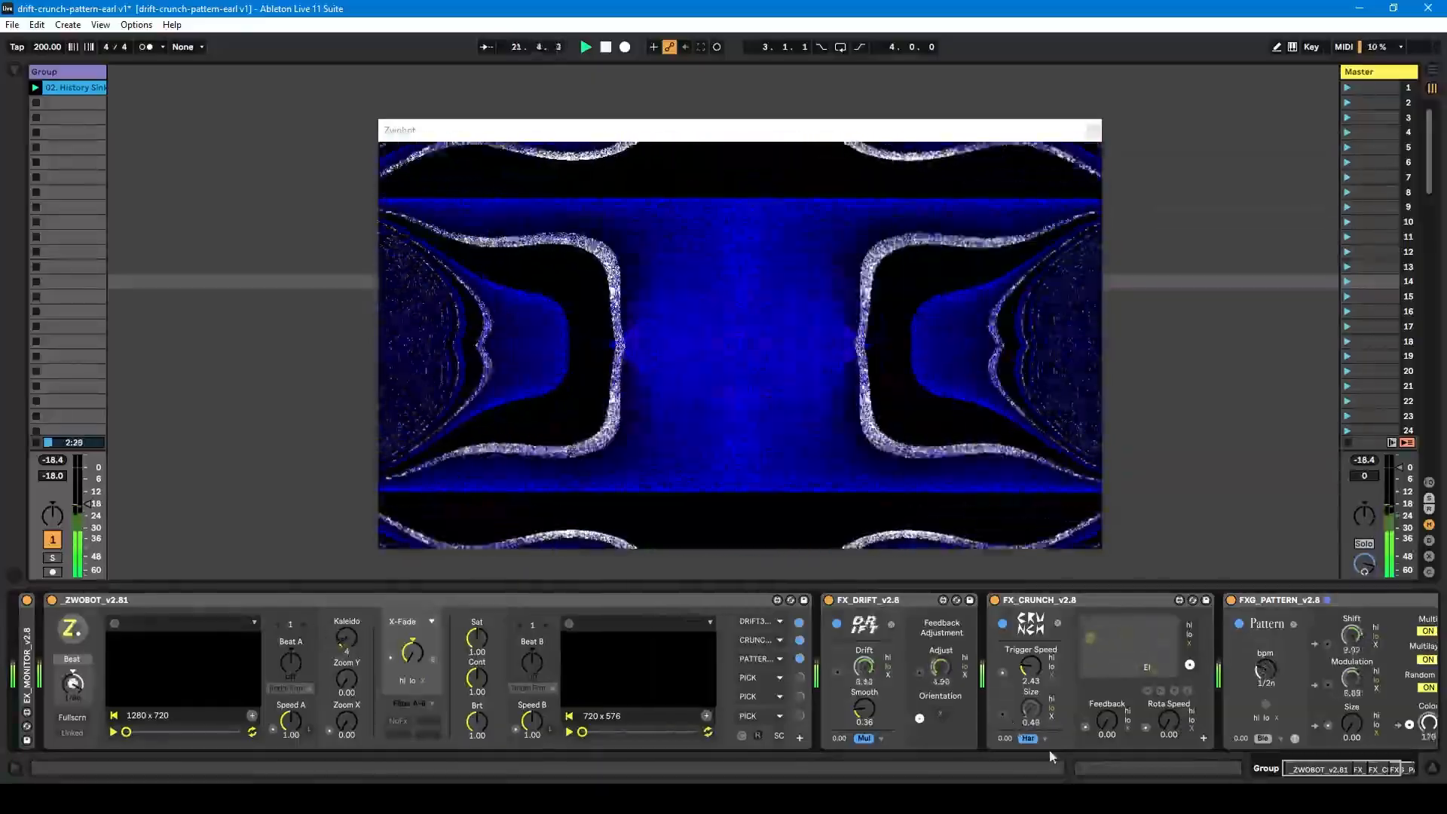
scroll(1045, 739, "down", 1)
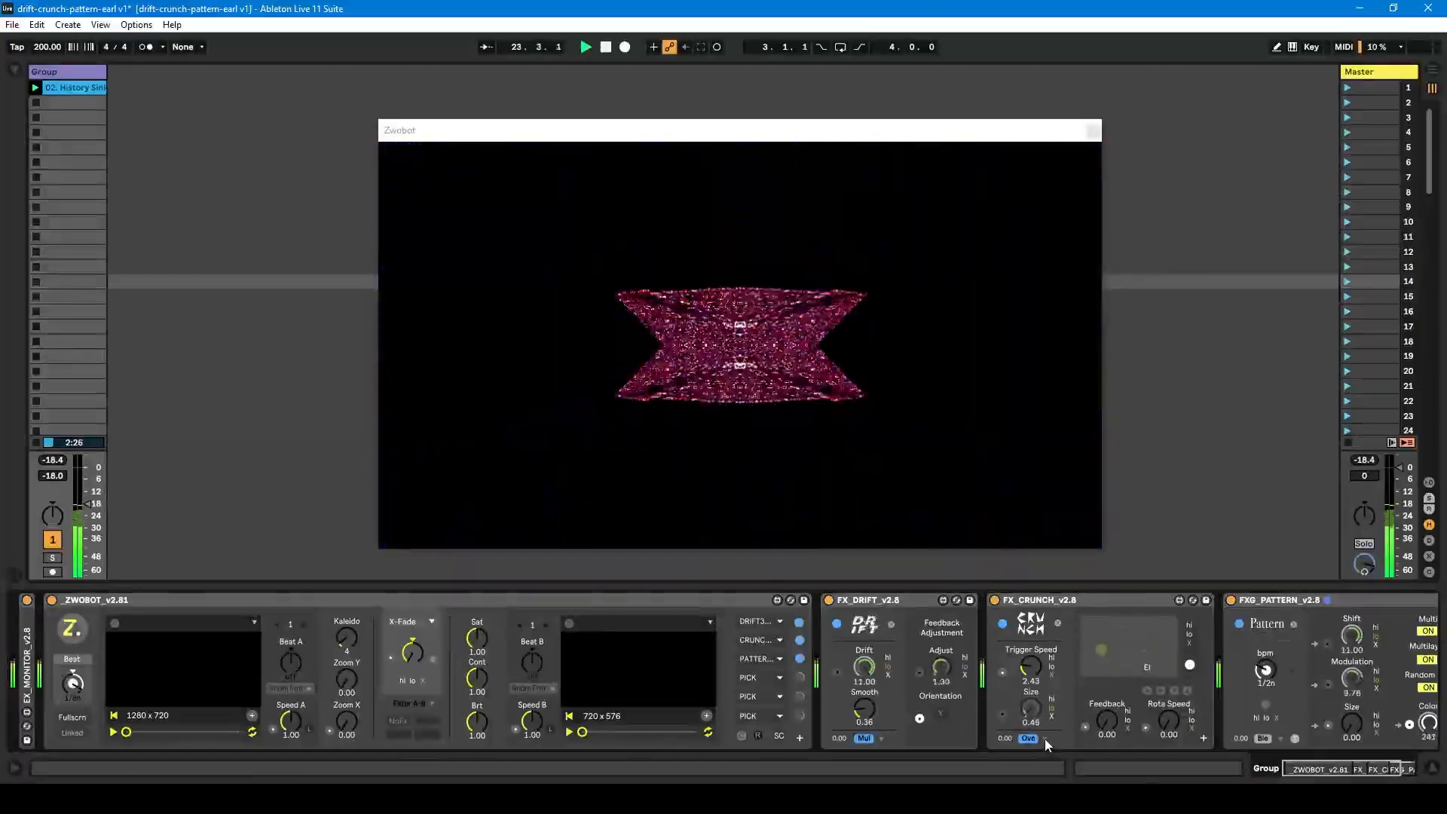
Switch the FX_CRUNCH blend mode to Lighten and set the Size of FXG_PATTERN to 11.00.
scroll(1044, 739, "down", 1)
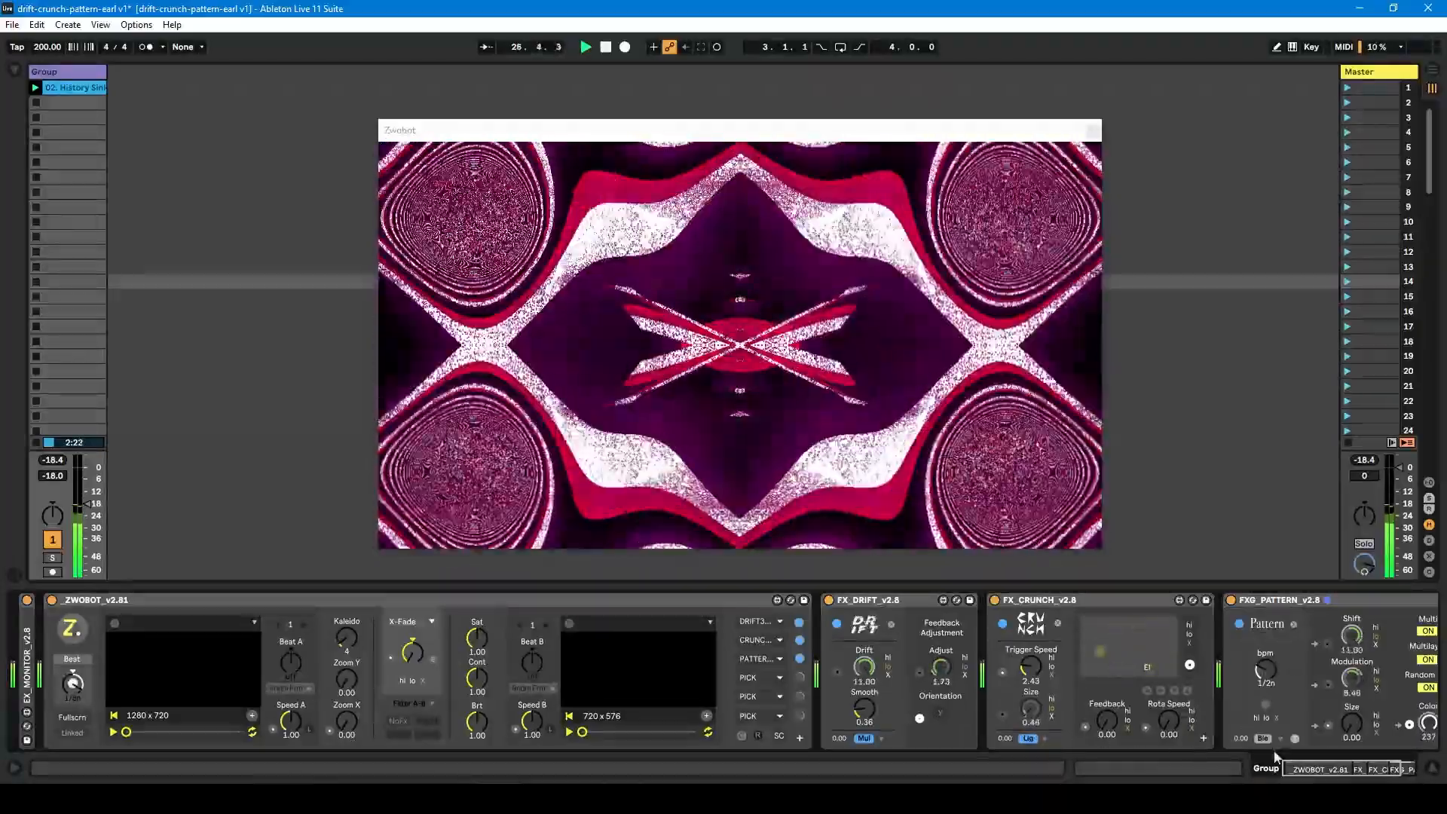
left_click(1304, 772)
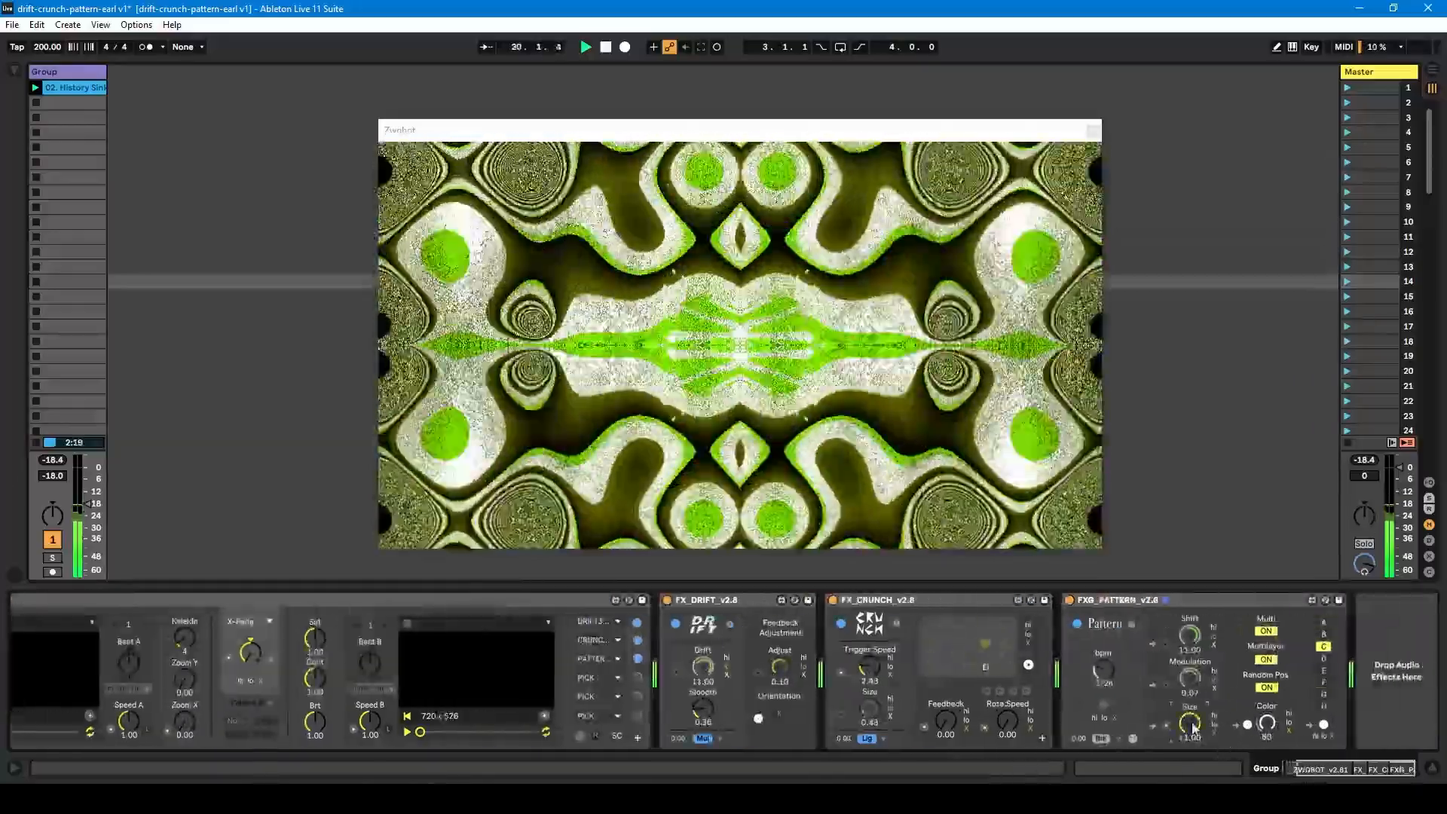
Try the Hardlight, Overlay and Difference blend modes on FXG_PATTERN and return it to Blend Off.
left_click(1133, 739)
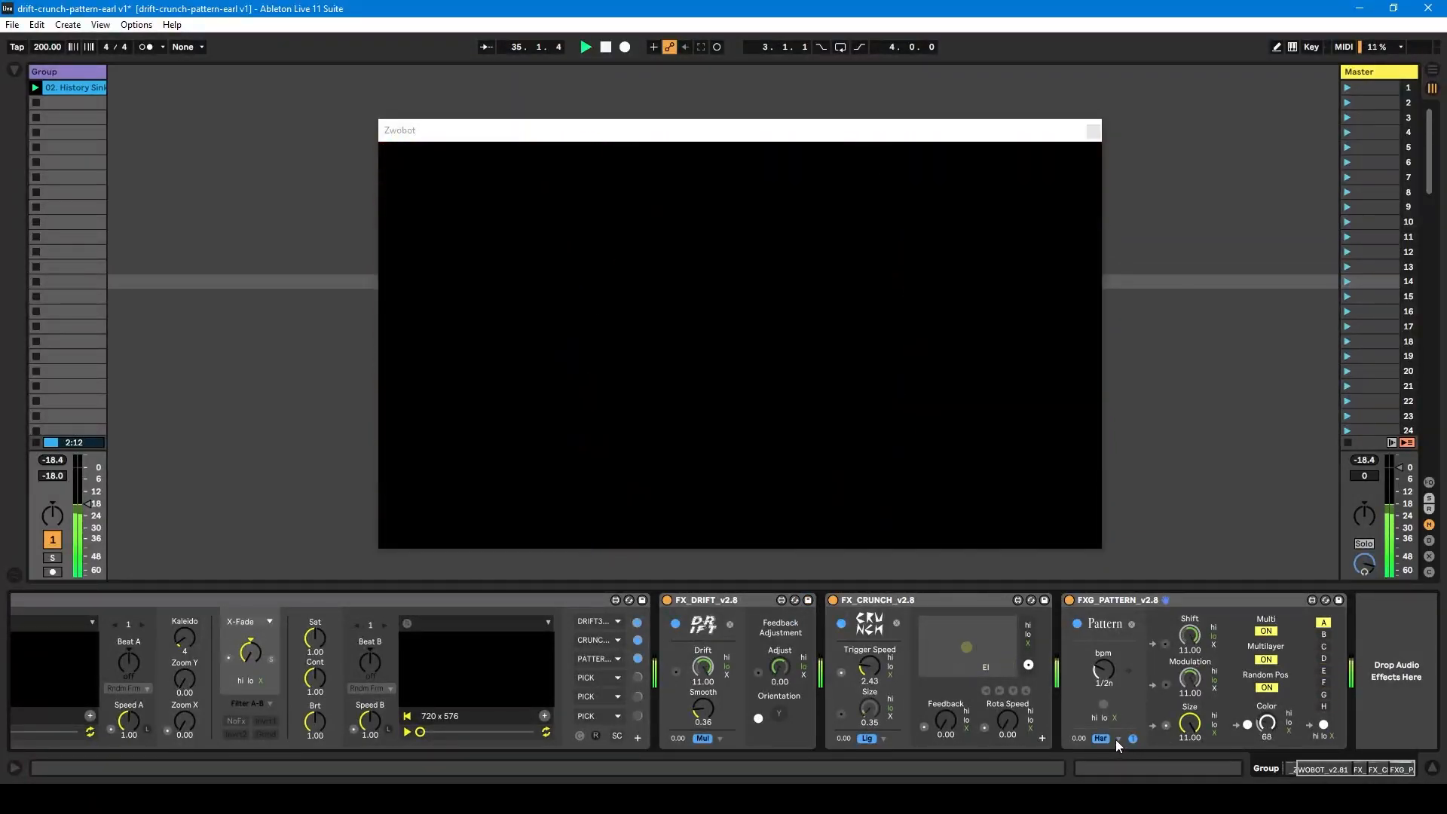
left_click(1101, 738)
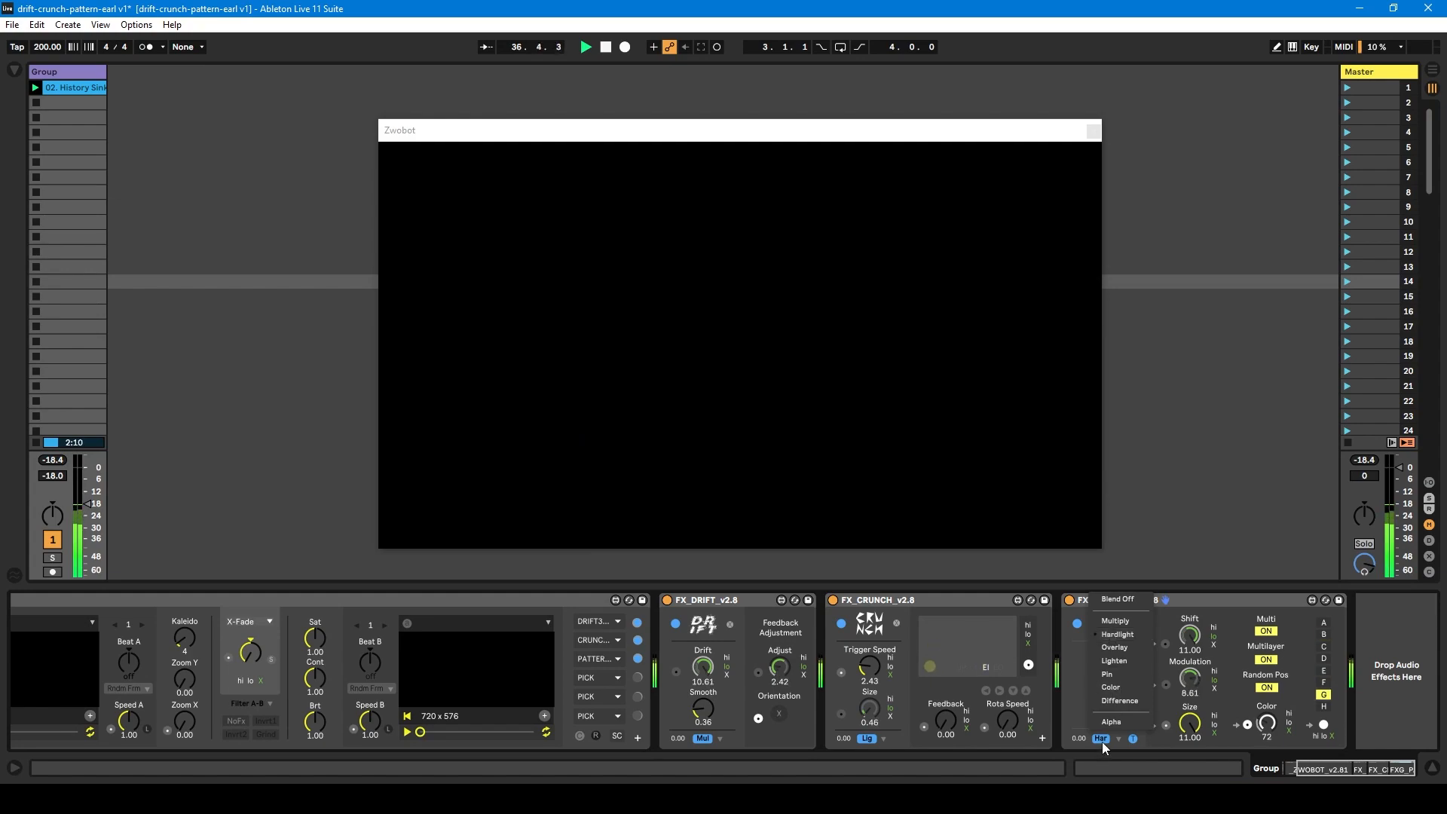
left_click(1117, 739)
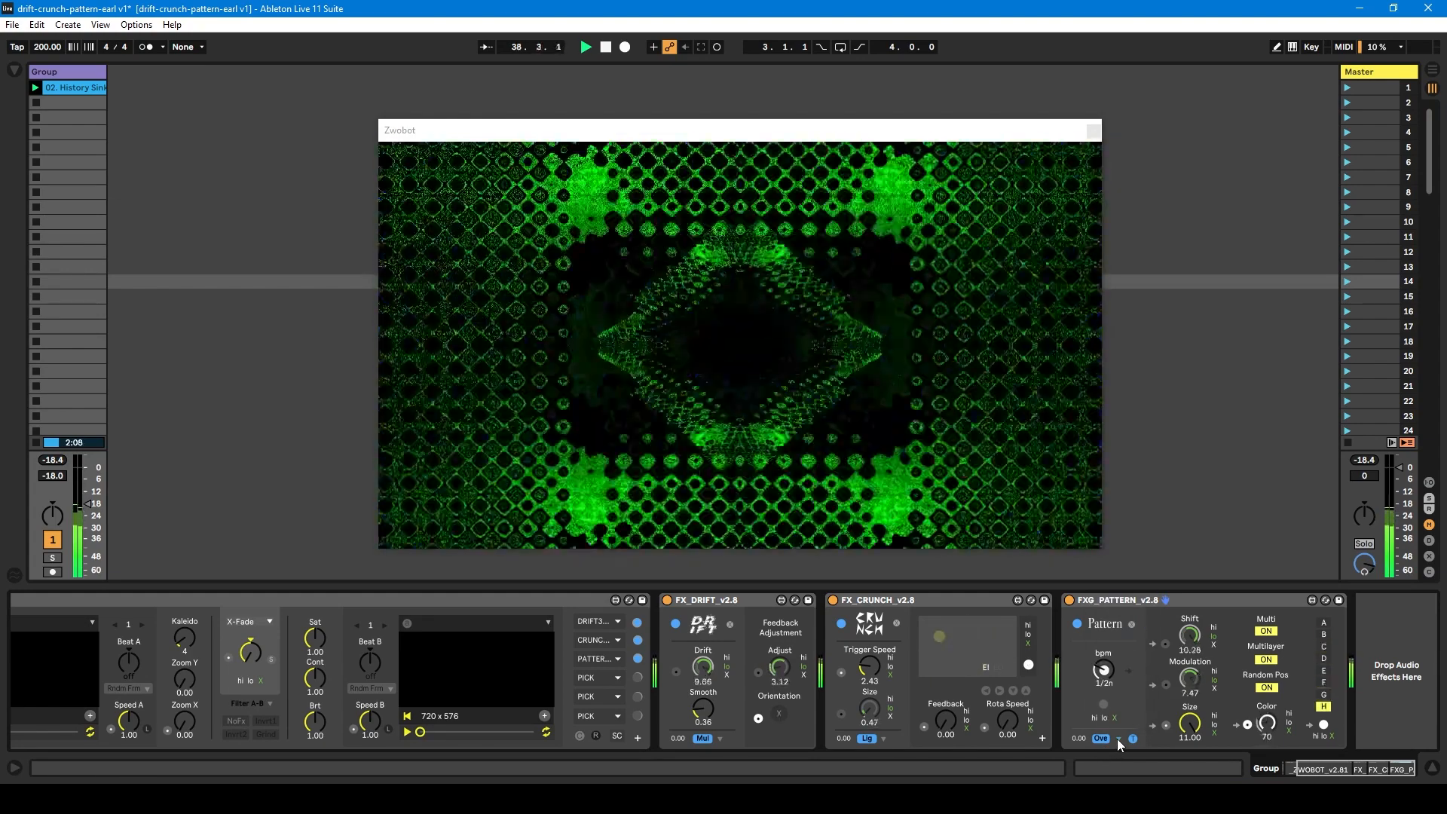
left_click(1117, 738)
left_click(1118, 635)
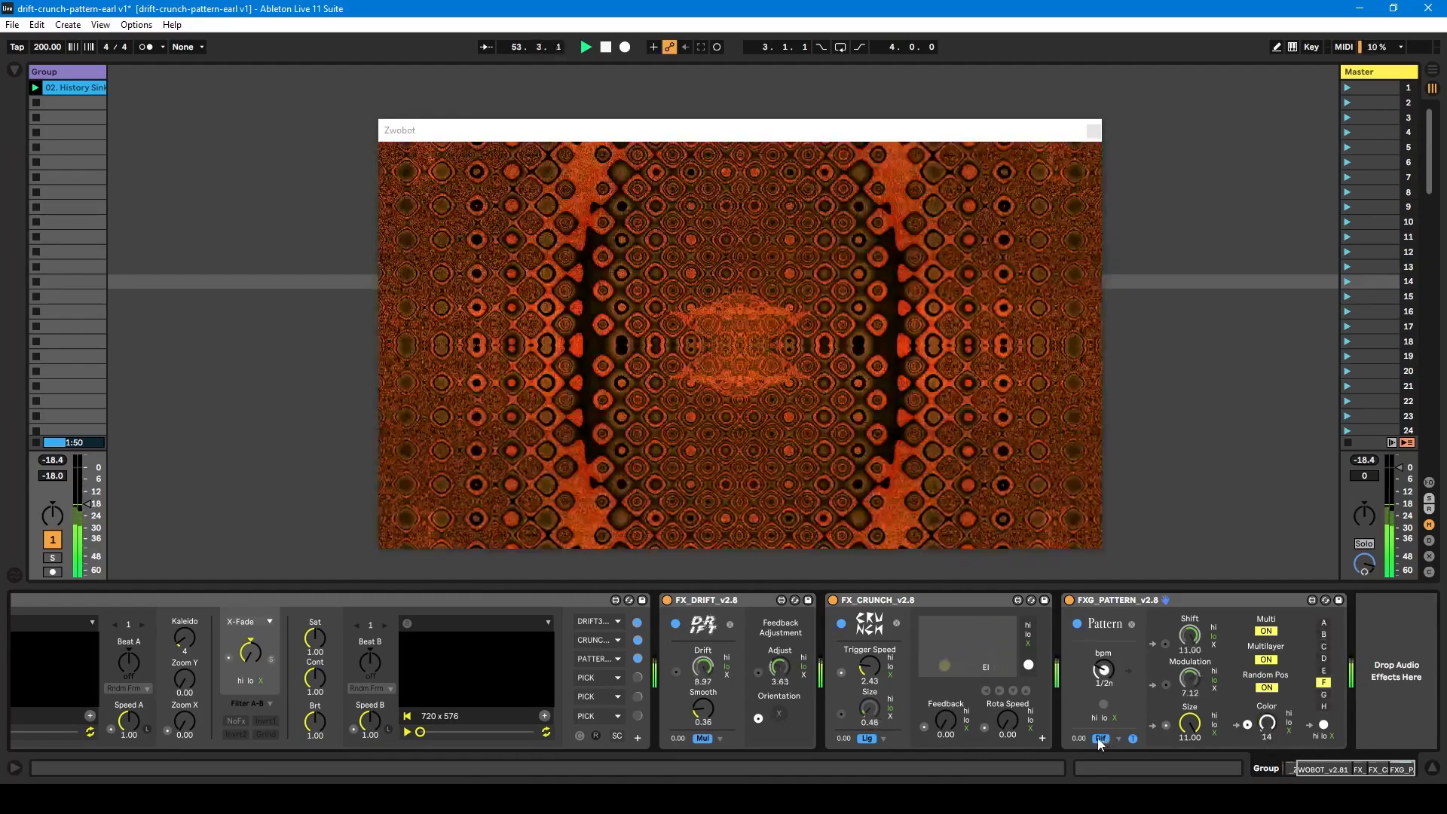
left_click(1102, 740)
left_click(1119, 601)
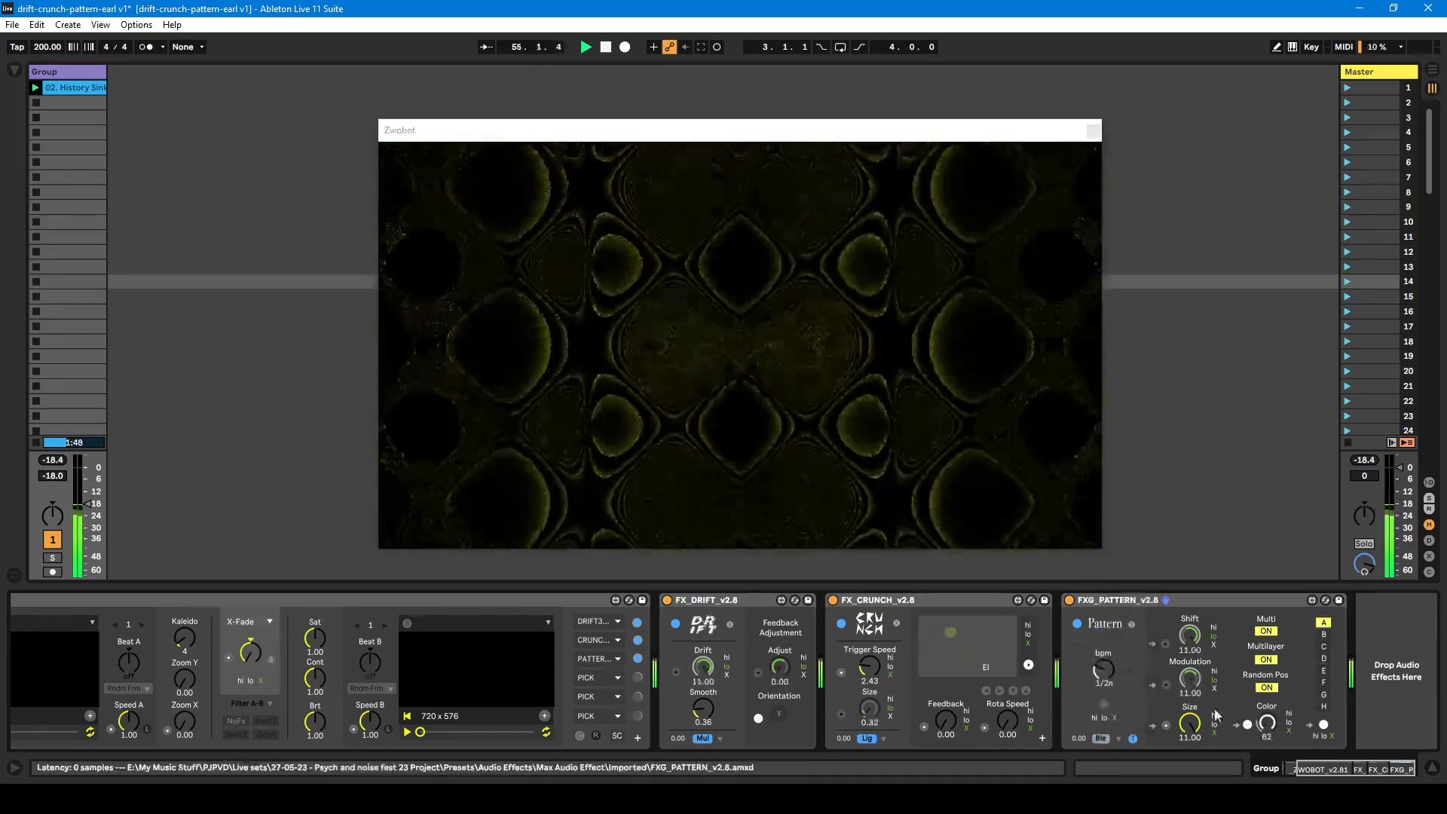
Set Kaleido to 2 on the main Zwobot device and switch the FX_CRUNCH blend mode to Hardlight.
left_click(1260, 768)
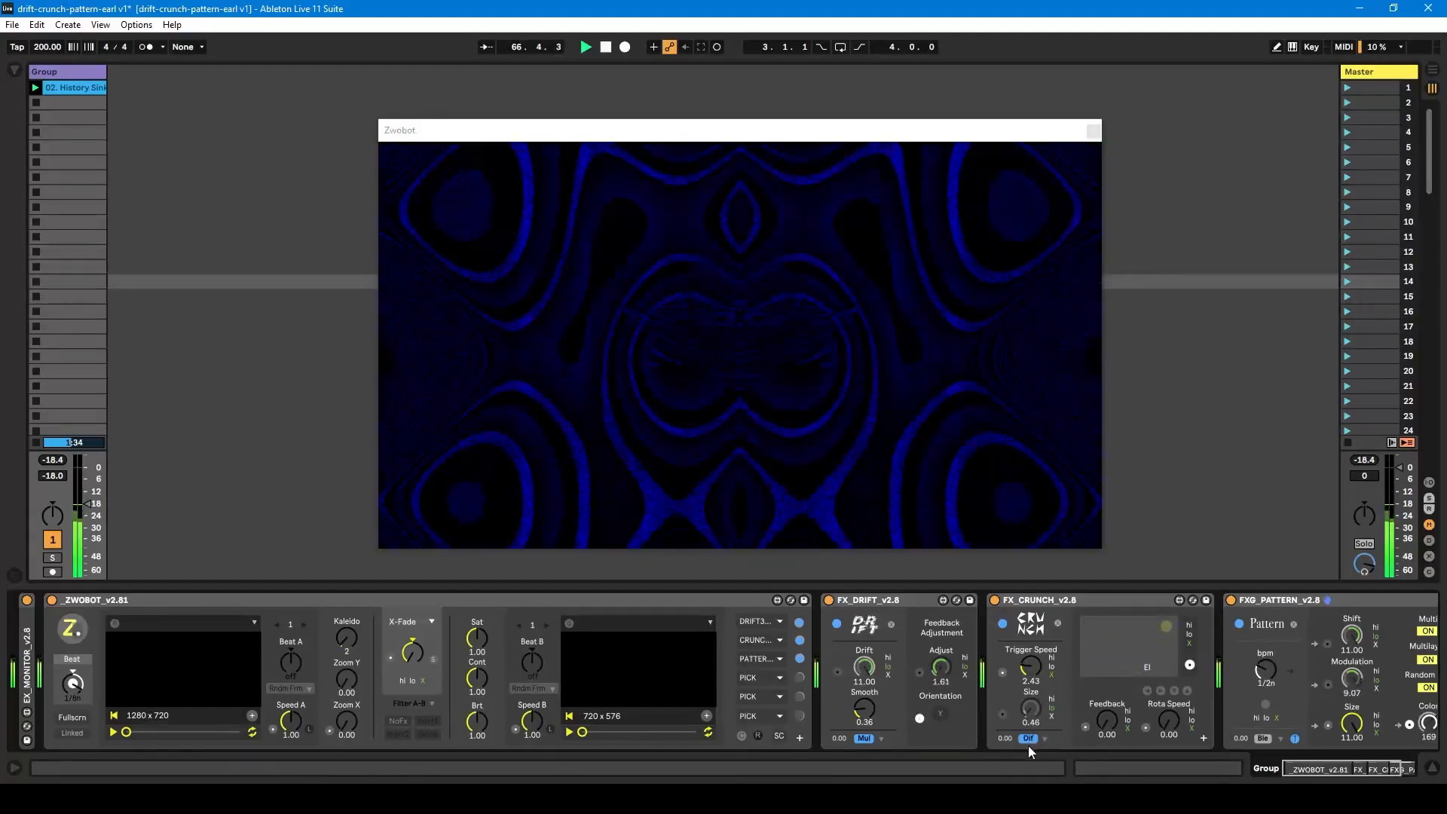
left_click(1028, 740)
left_click(1048, 619)
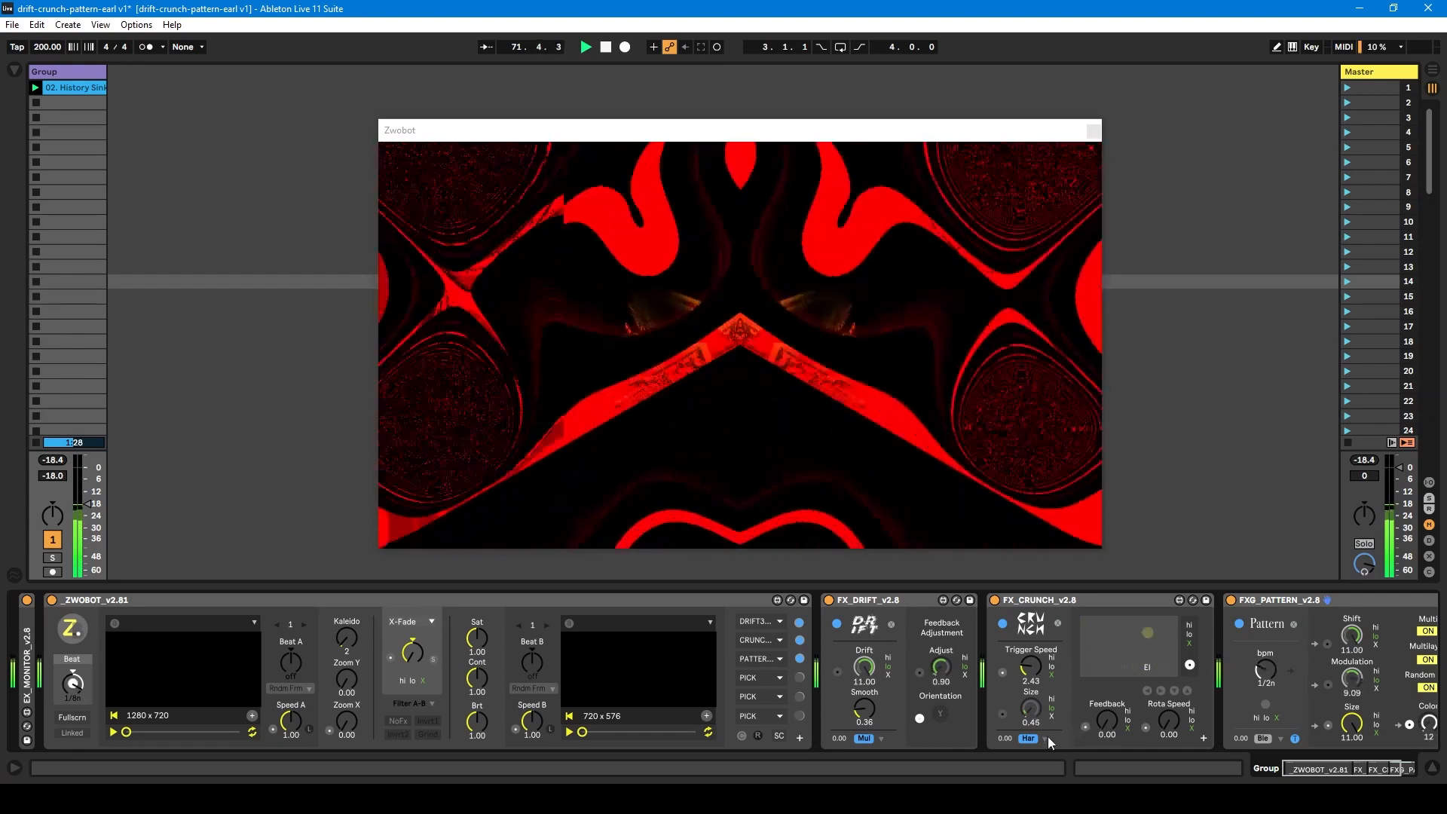
Set FX_CRUNCH to Overlay blending with Feedback at 11.00 and Trigger Speed at 1.73, and stop playback.
left_click_drag(1093, 719, 1036, 648)
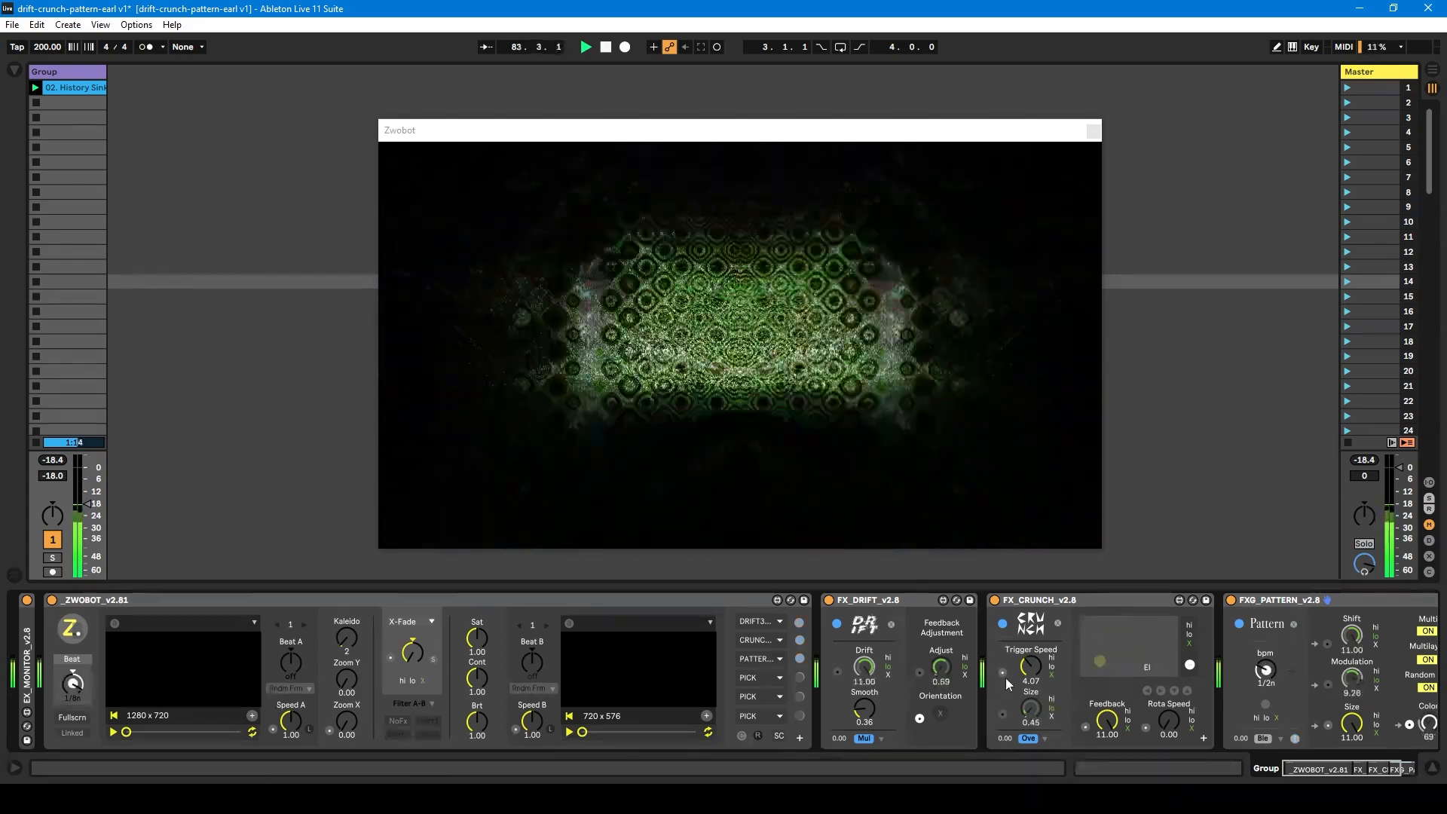
left_click_drag(1027, 668, 1026, 690)
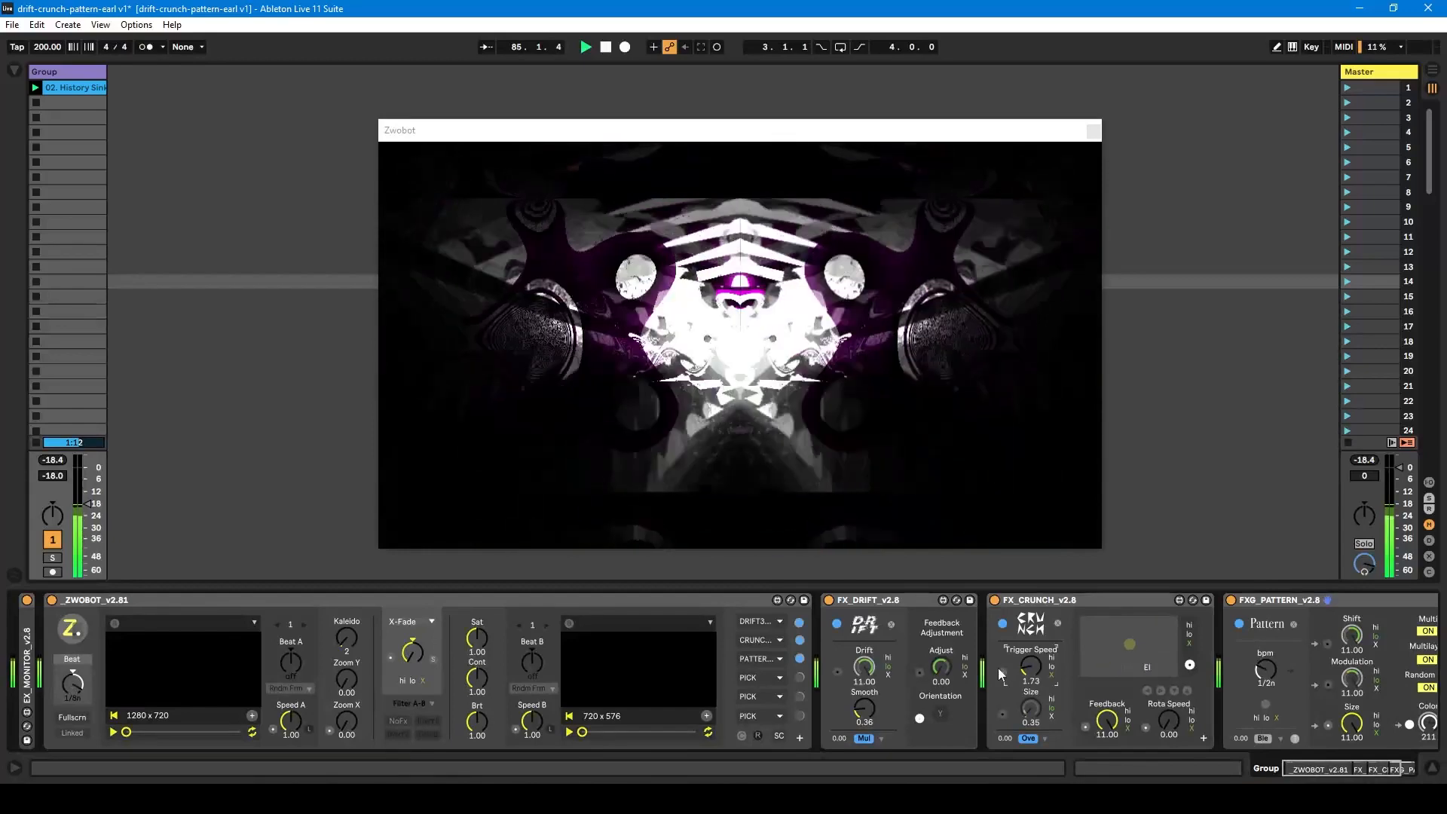
key("space")
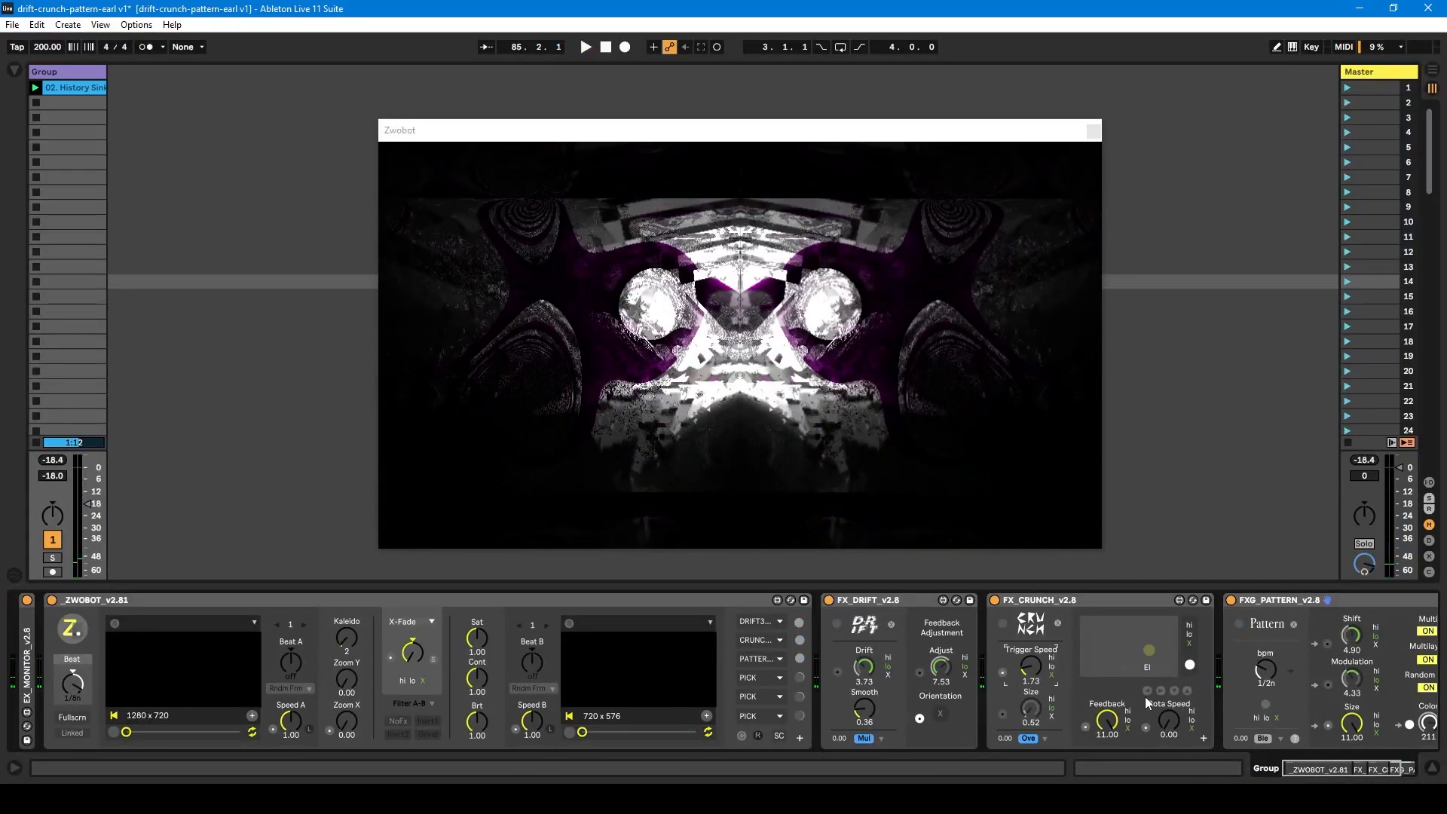
Set the Smooth control of FX_DRIFT to 0.50 and replay the set briefly to preview the combined effects.
left_click_drag(1307, 775, 1330, 774)
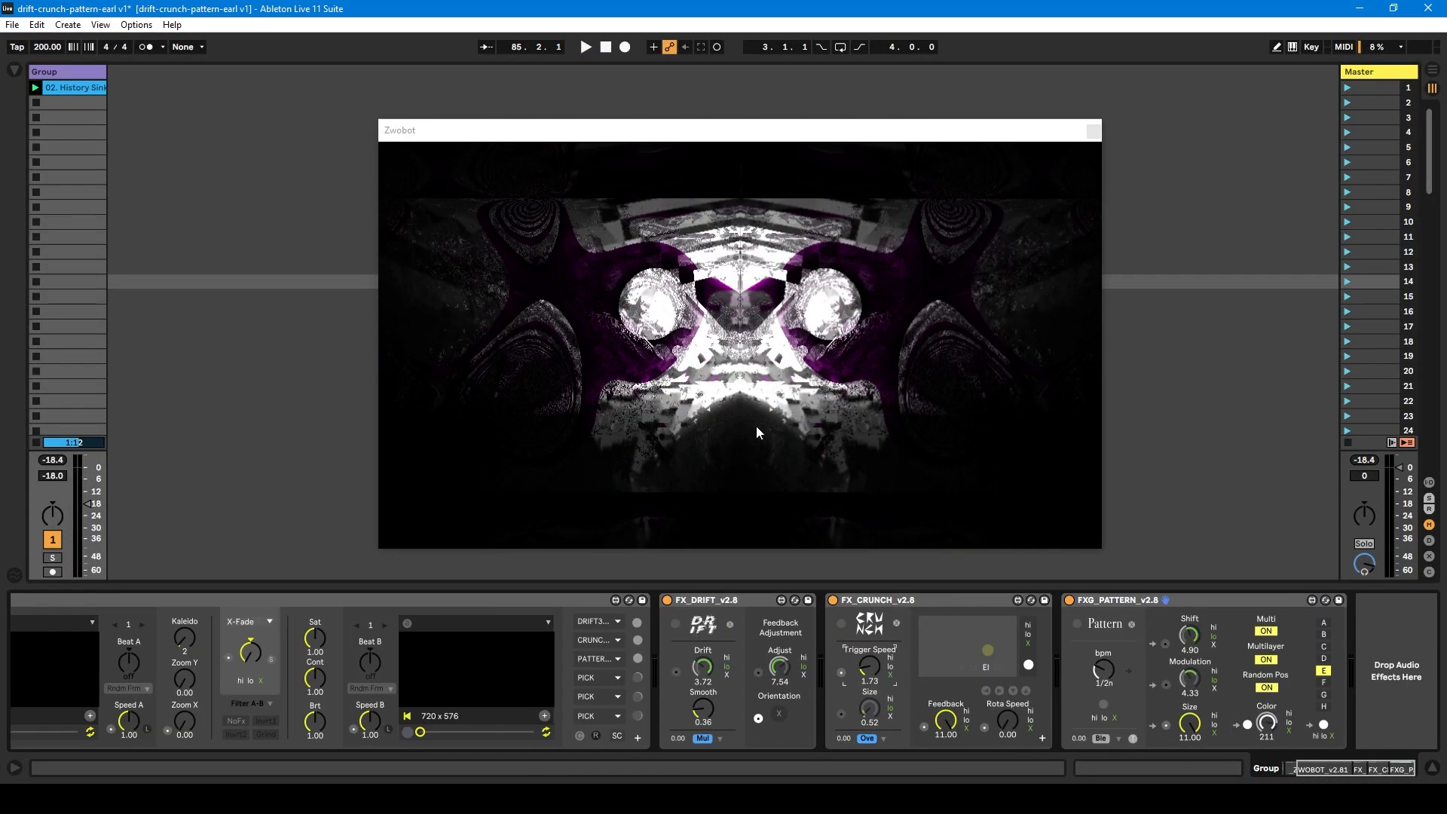
key("space")
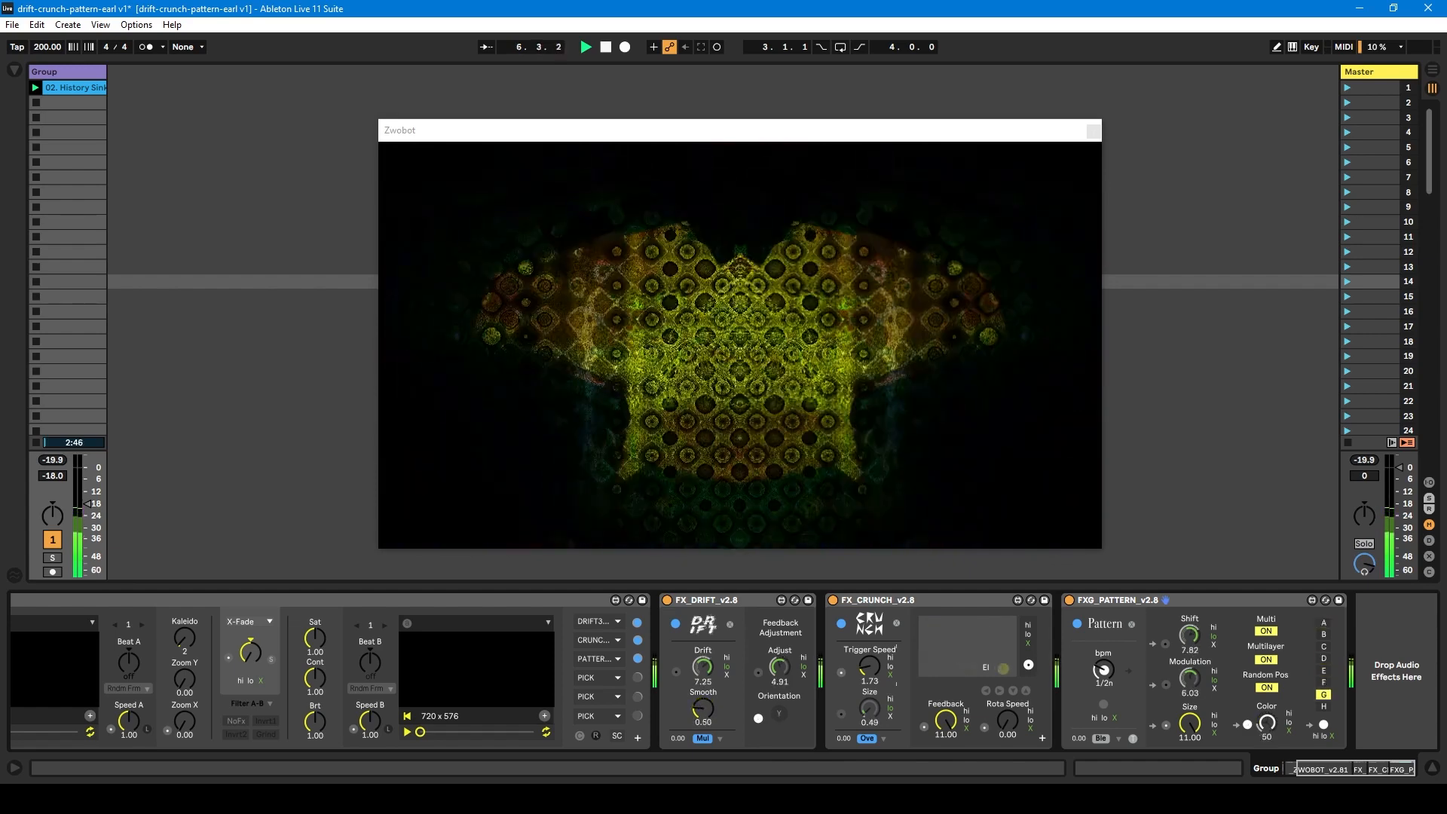
key("space")
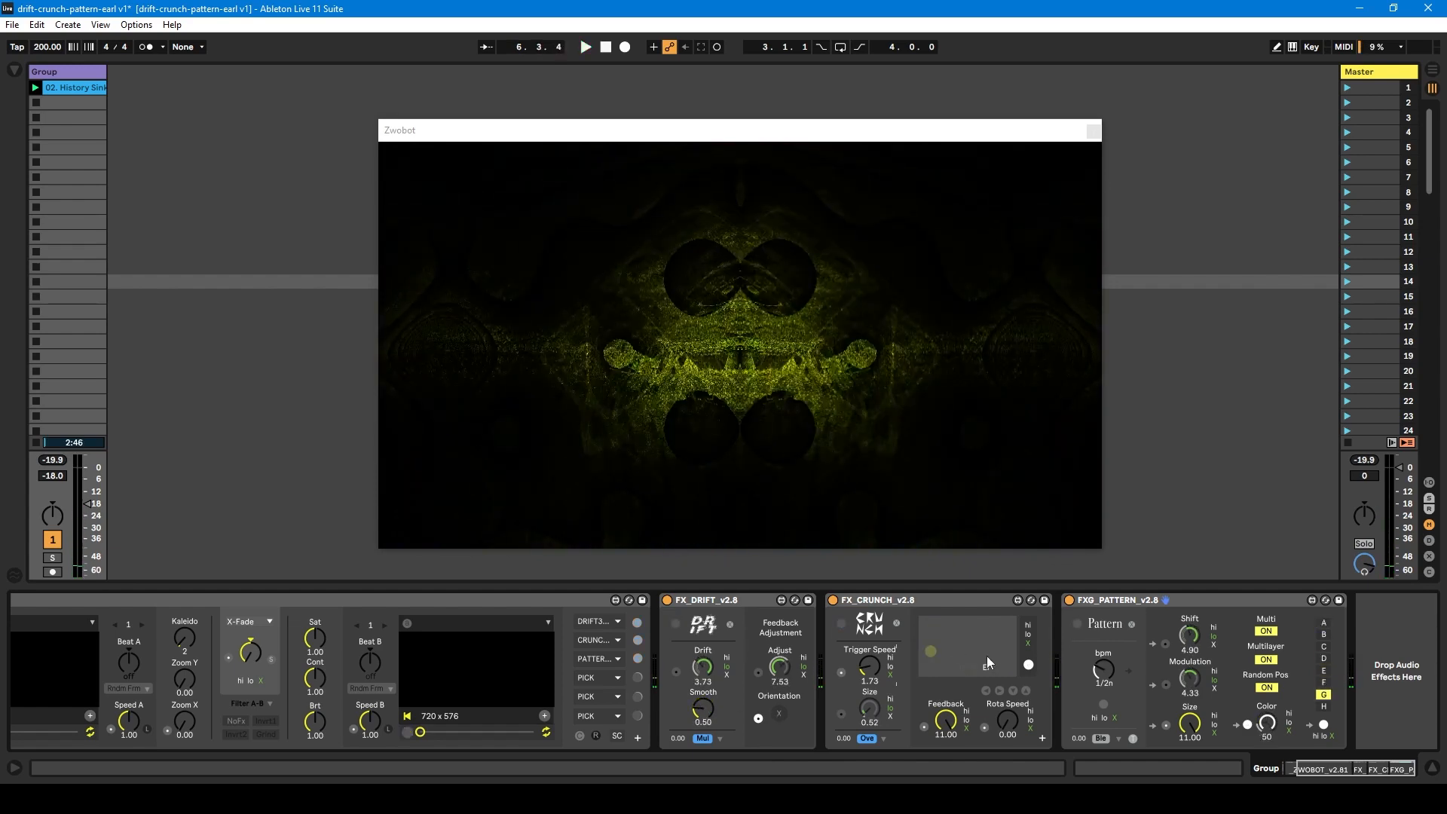